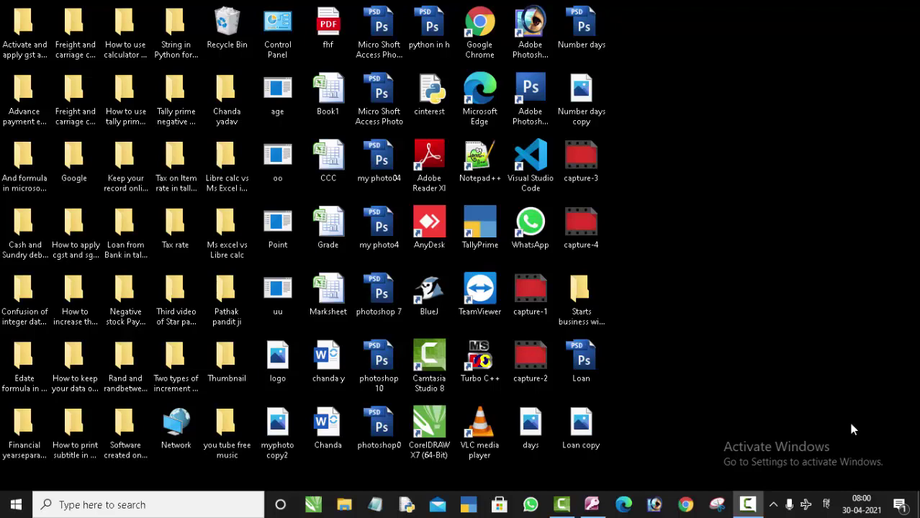
Refresh the desktop four times from its right-click menu.
{"action": "right_click", "coordinate": [739, 66]}
{"action": "left_click", "coordinate": [750, 101]}
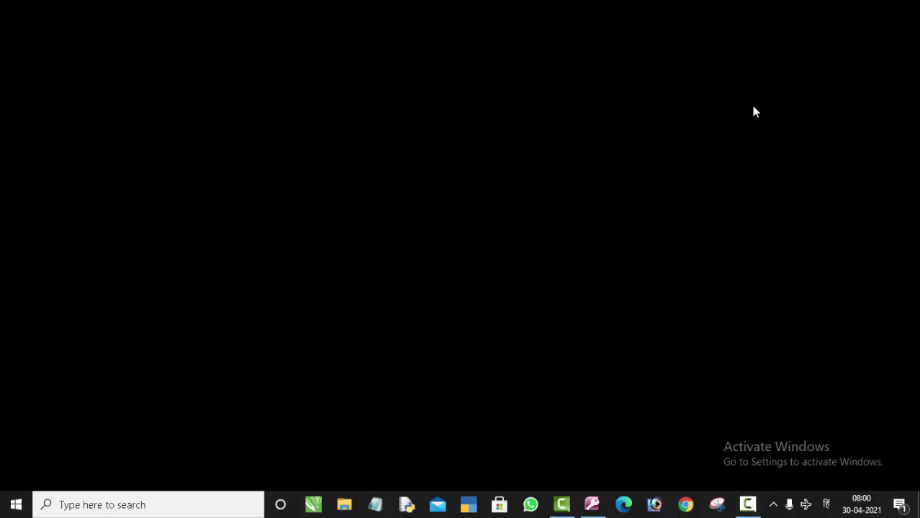
{"action": "right_click", "coordinate": [753, 106]}
{"action": "left_click", "coordinate": [770, 147]}
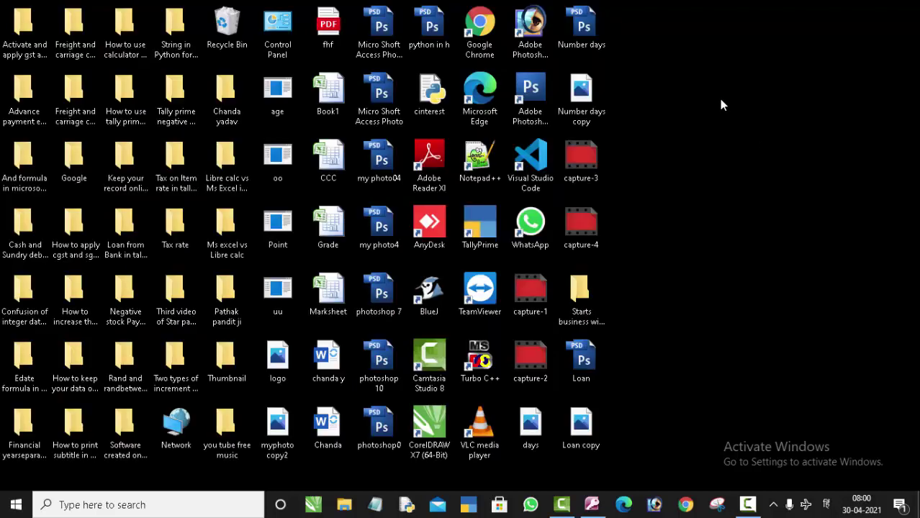
{"action": "right_click", "coordinate": [720, 98]}
{"action": "left_click", "coordinate": [746, 138]}
{"action": "right_click", "coordinate": [736, 103]}
{"action": "left_click", "coordinate": [770, 151]}
Restore and maximize Access, then create the blank database Database261.
{"action": "left_click", "coordinate": [593, 504]}
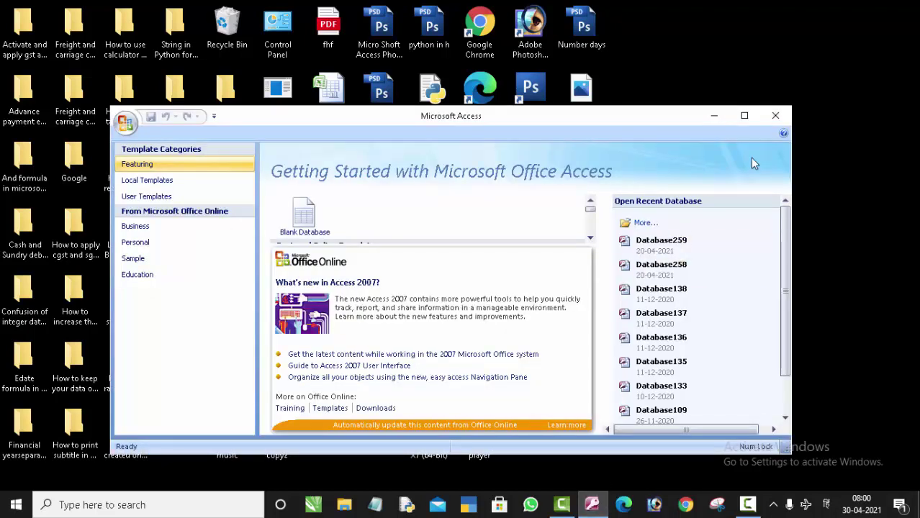
{"action": "left_click", "coordinate": [749, 114]}
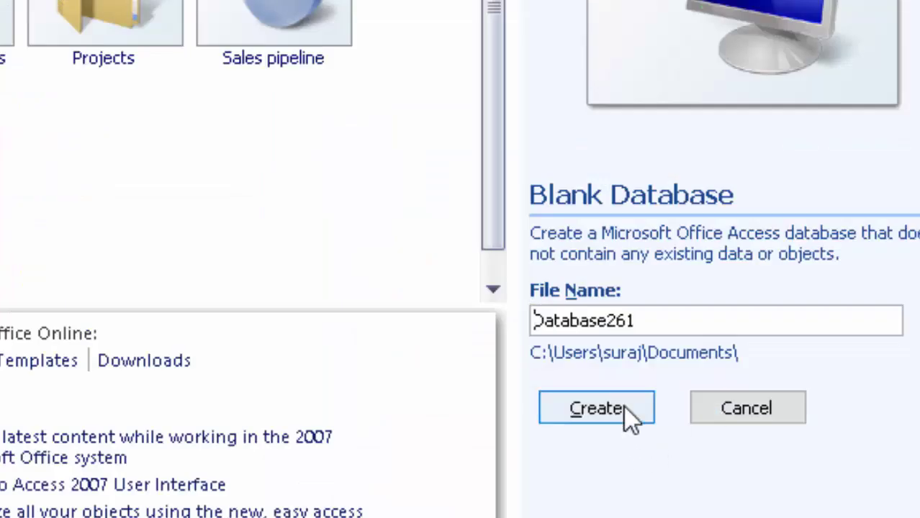
{"action": "left_click", "coordinate": [632, 409]}
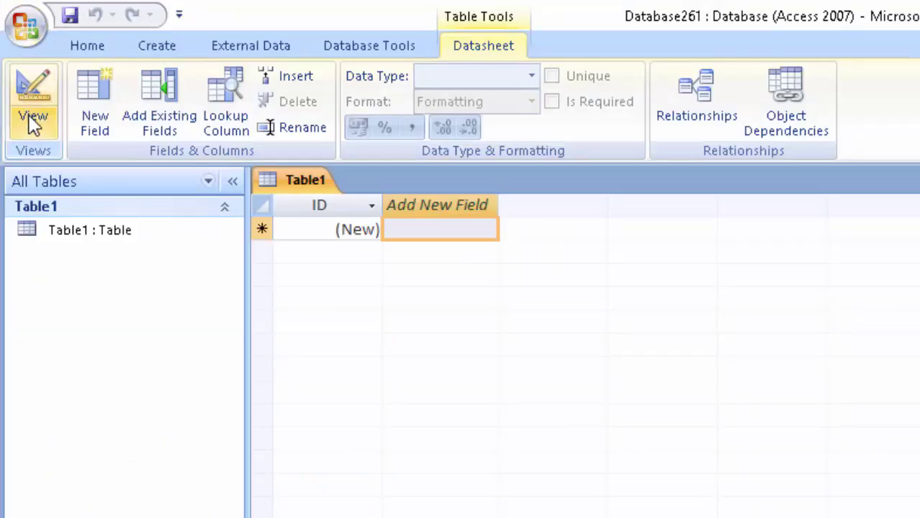
Switch to design view, saving the table as Table1, and delete the ID field name.
{"action": "left_click", "coordinate": [45, 133]}
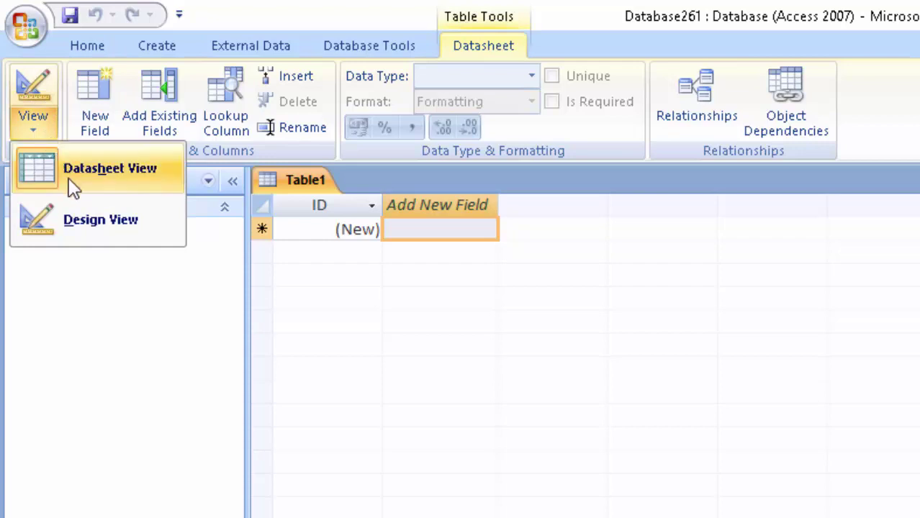
{"action": "left_click", "coordinate": [81, 214]}
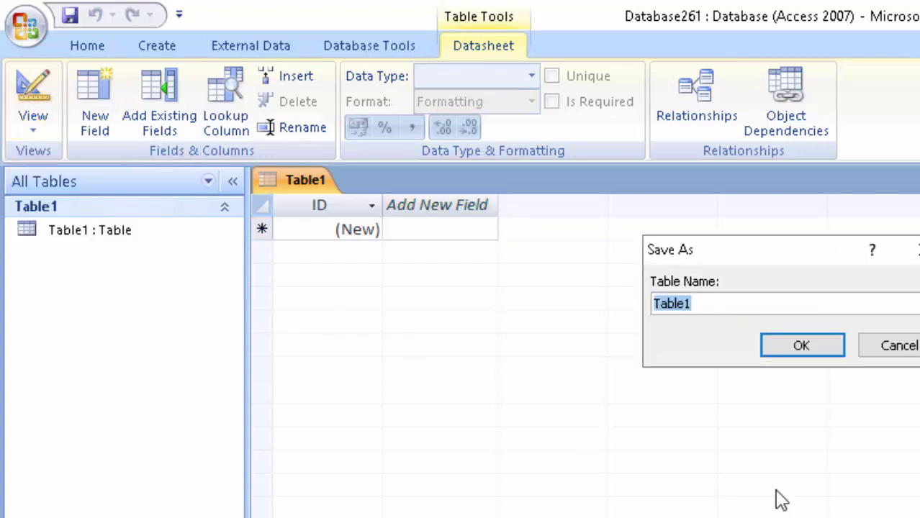
{"action": "key", "text": "Return"}
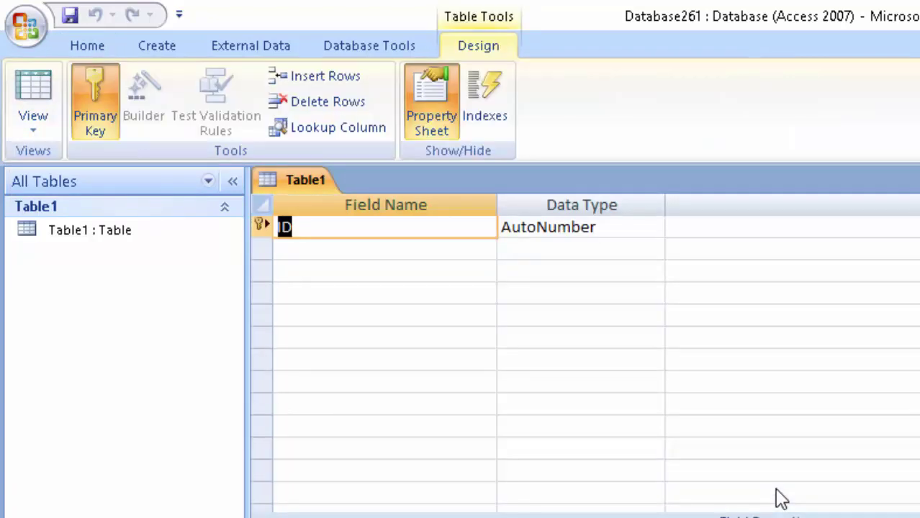
{"action": "key", "text": "Delete"}
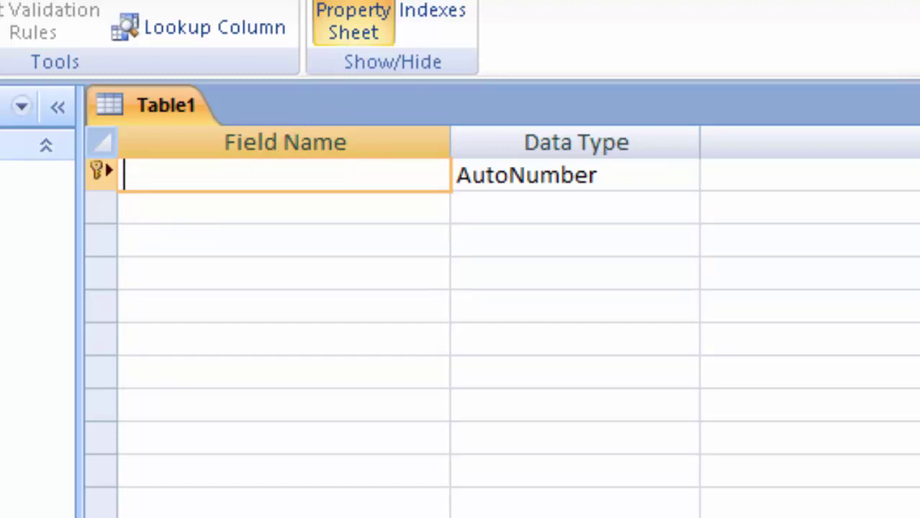
Add a 'Product name' field with data type Text.
{"action": "type", "text": "Pr"}
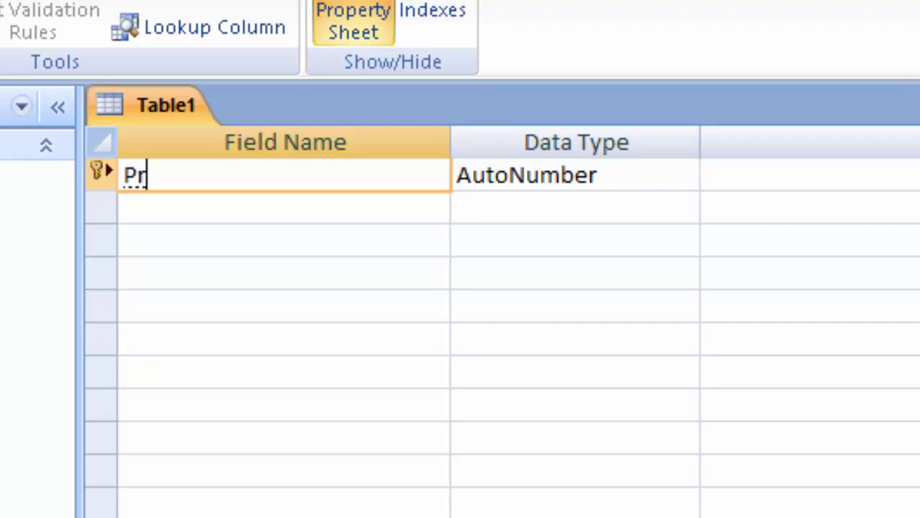
{"action": "type", "text": "oduct na"}
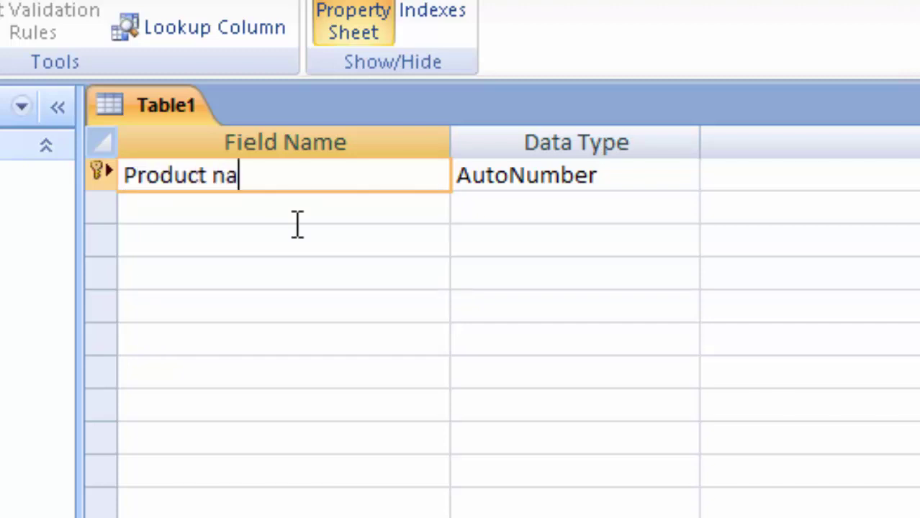
{"action": "type", "text": "me"}
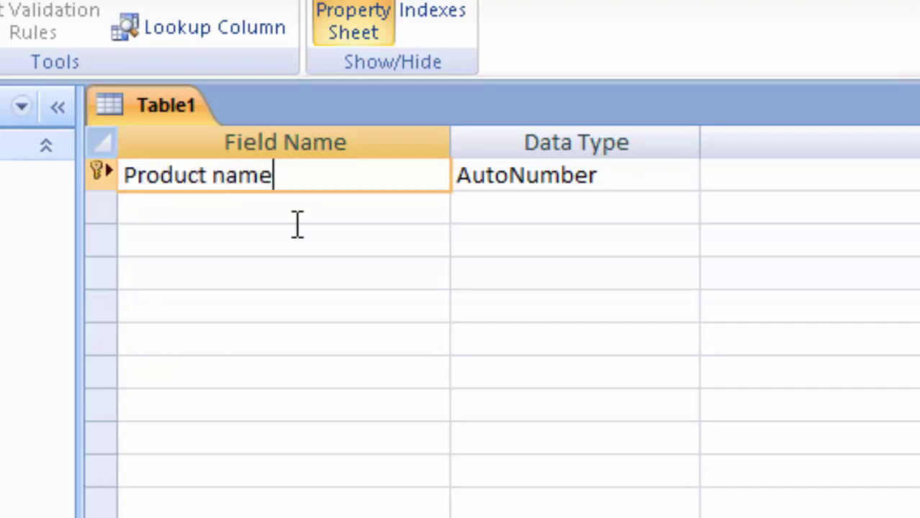
{"action": "left_click", "coordinate": [313, 220]}
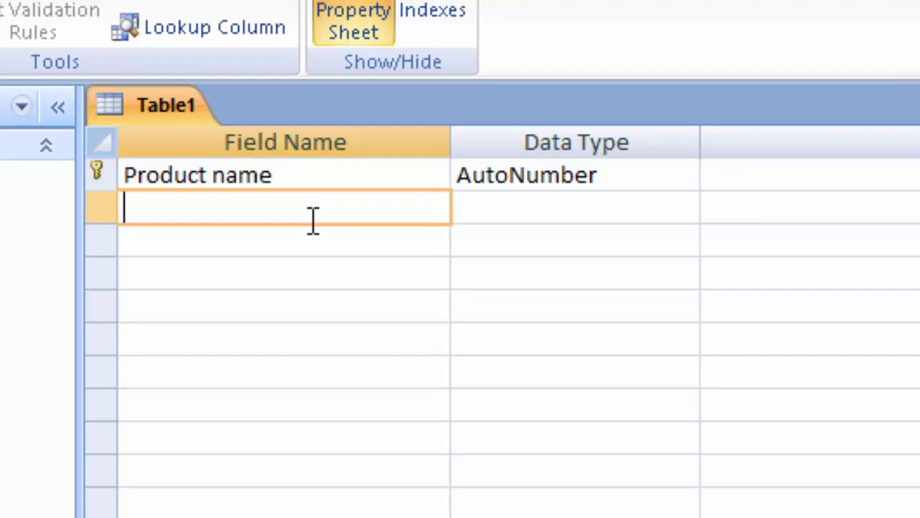
{"action": "left_click", "coordinate": [618, 175]}
{"action": "left_click", "coordinate": [684, 177]}
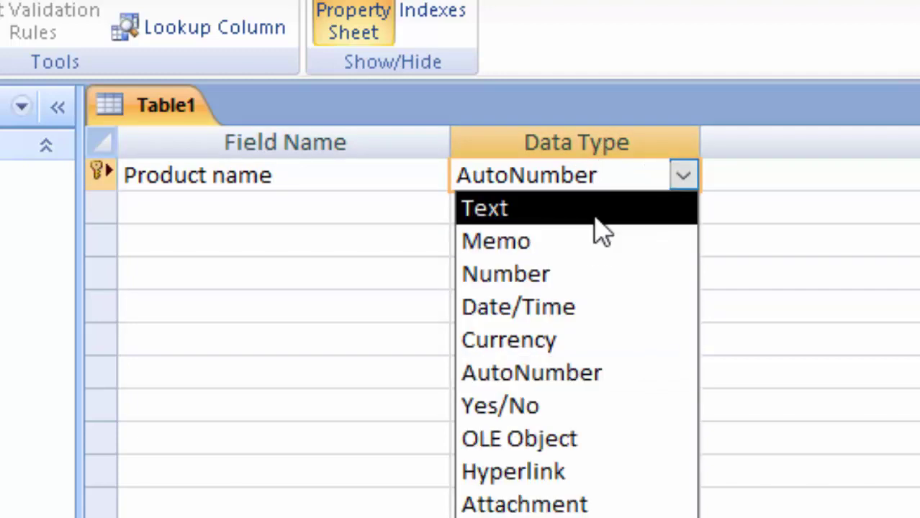
{"action": "left_click", "coordinate": [601, 229]}
Add a 'Price' field with data type Currency.
{"action": "left_click", "coordinate": [182, 209]}
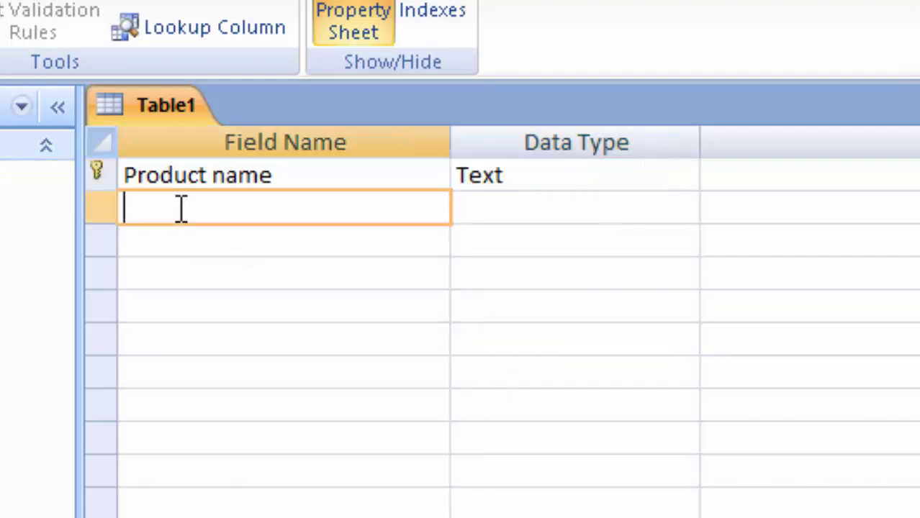
{"action": "type", "text": "P"}
{"action": "type", "text": "rice"}
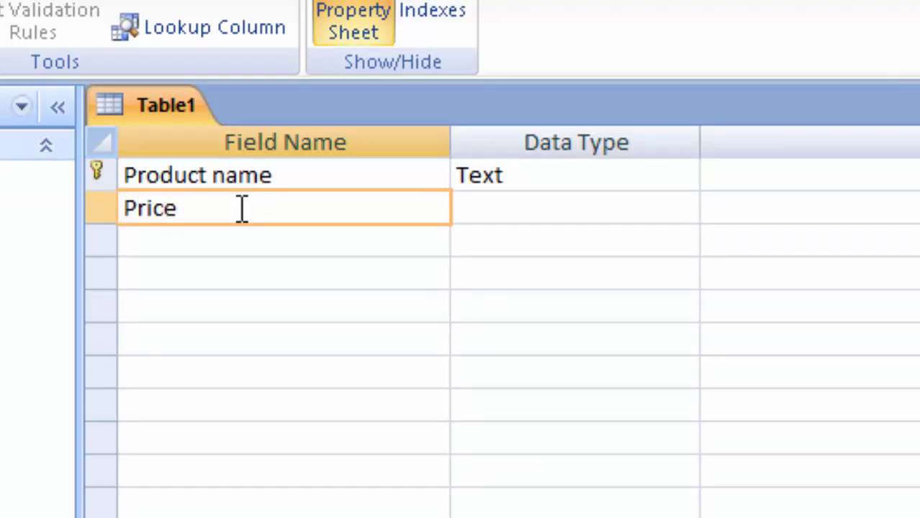
{"action": "left_click", "coordinate": [571, 213]}
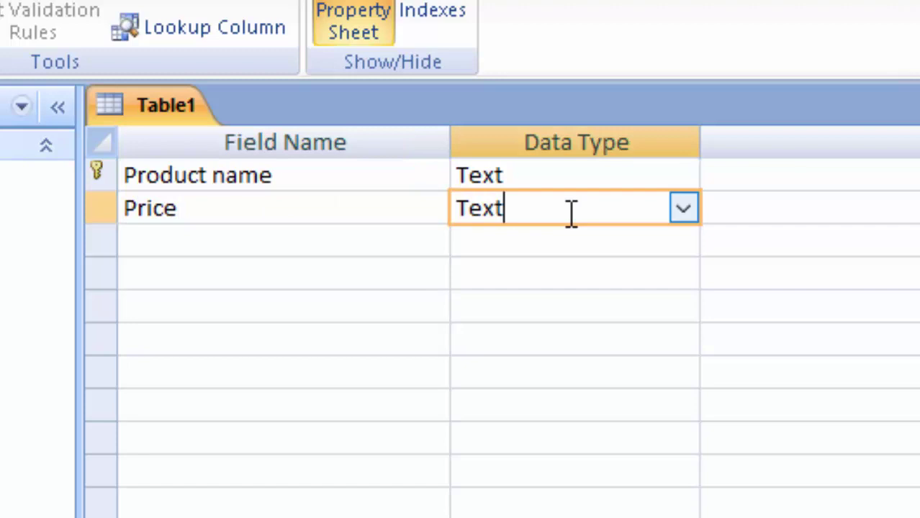
{"action": "key", "text": "BackSpace"}
{"action": "key", "text": "BackSpace"}
{"action": "key", "text": "BackSpace"}
{"action": "key", "text": "BackSpace"}
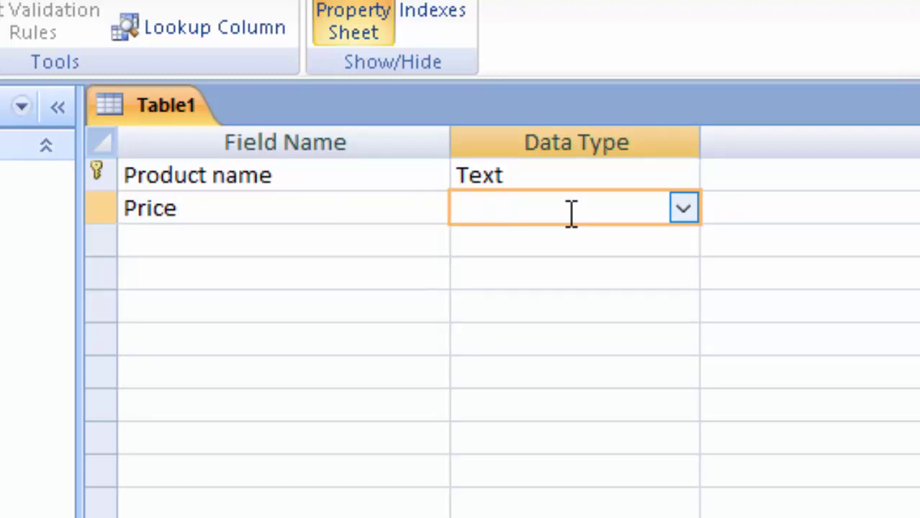
{"action": "type", "text": "currency"}
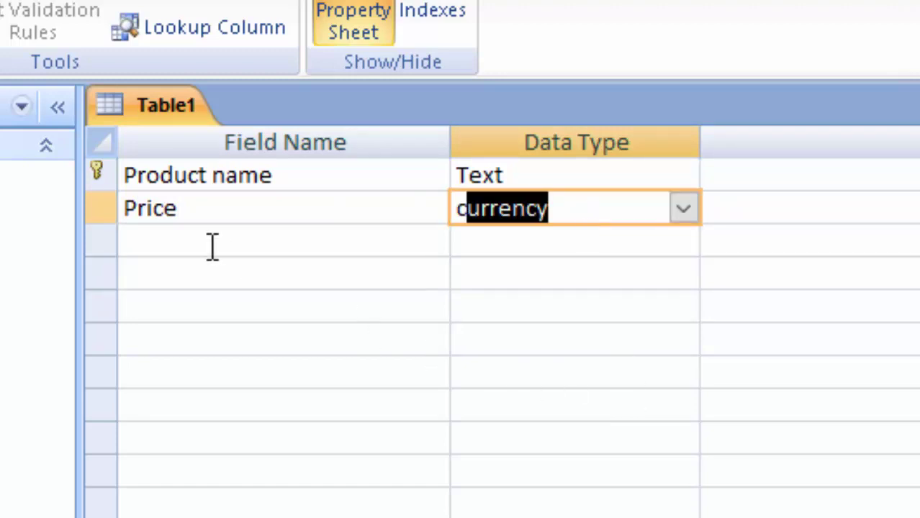
{"action": "left_click", "coordinate": [213, 246]}
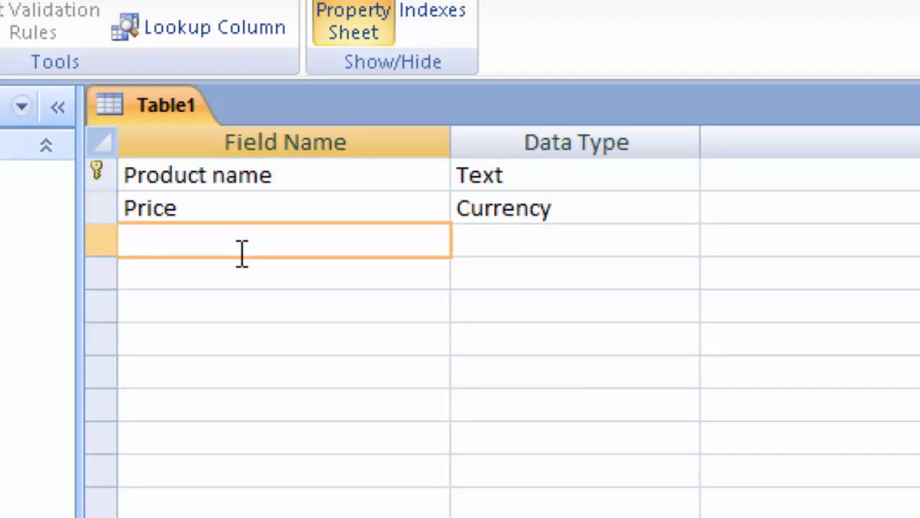
Add a 'Unit' field of type Number and open its Field Size options.
{"action": "type", "text": "Unit"}
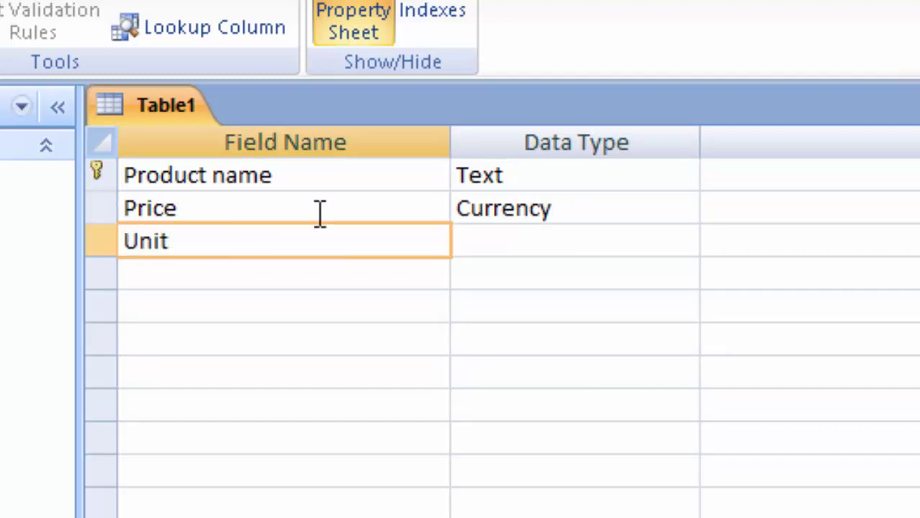
{"action": "left_click", "coordinate": [545, 239]}
{"action": "left_click", "coordinate": [680, 244]}
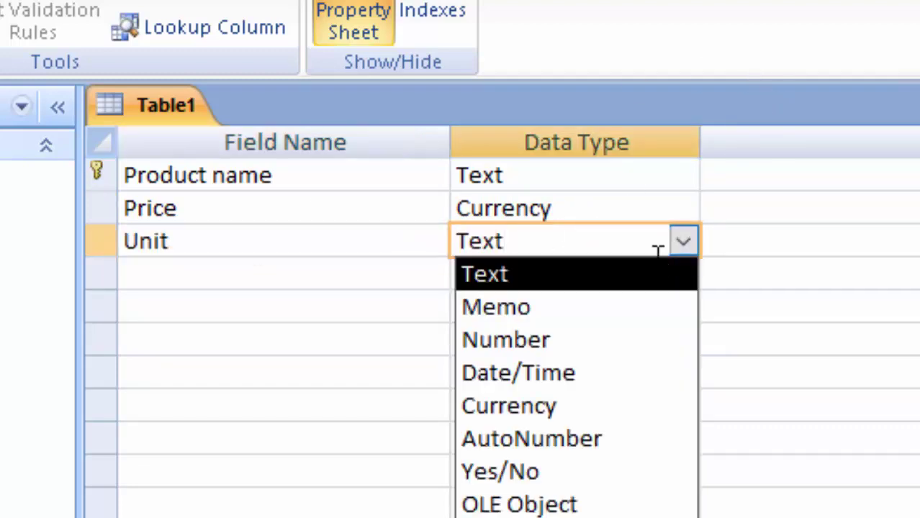
{"action": "left_click", "coordinate": [596, 340]}
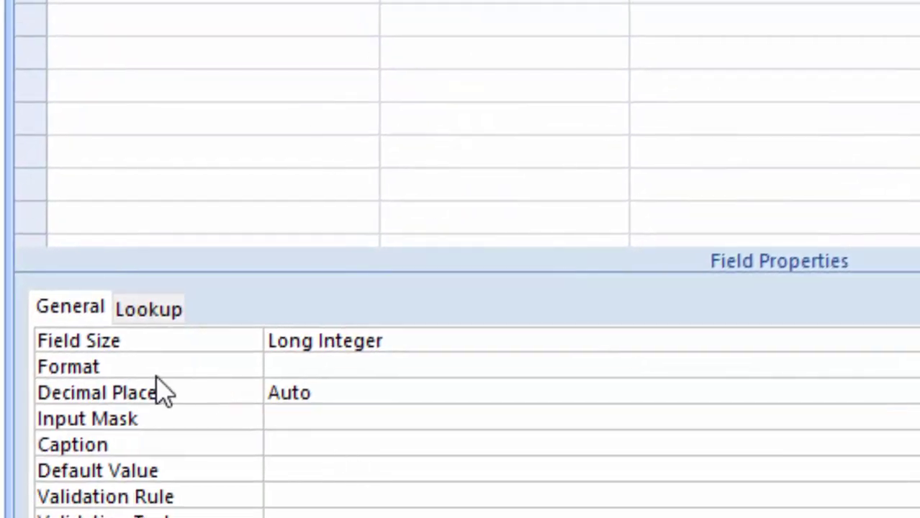
{"action": "left_click", "coordinate": [416, 343]}
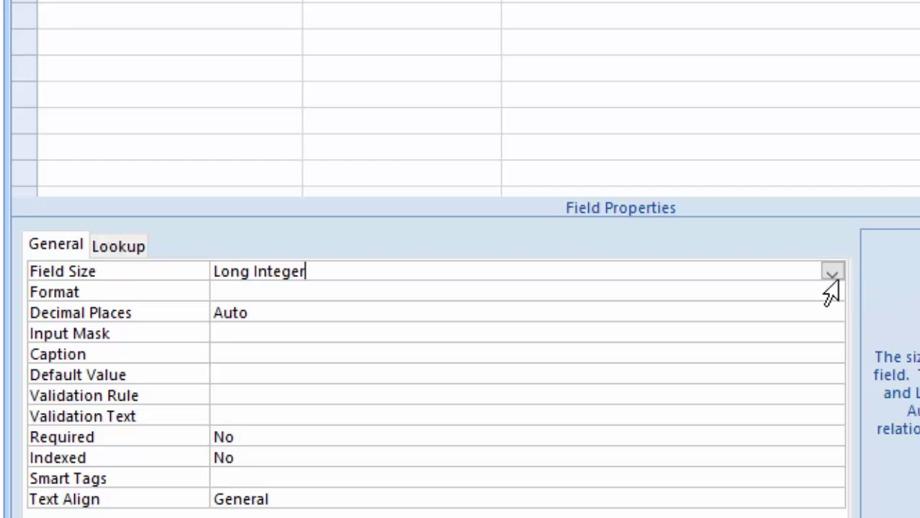
{"action": "left_click", "coordinate": [833, 274]}
{"action": "key", "text": "Escape"}
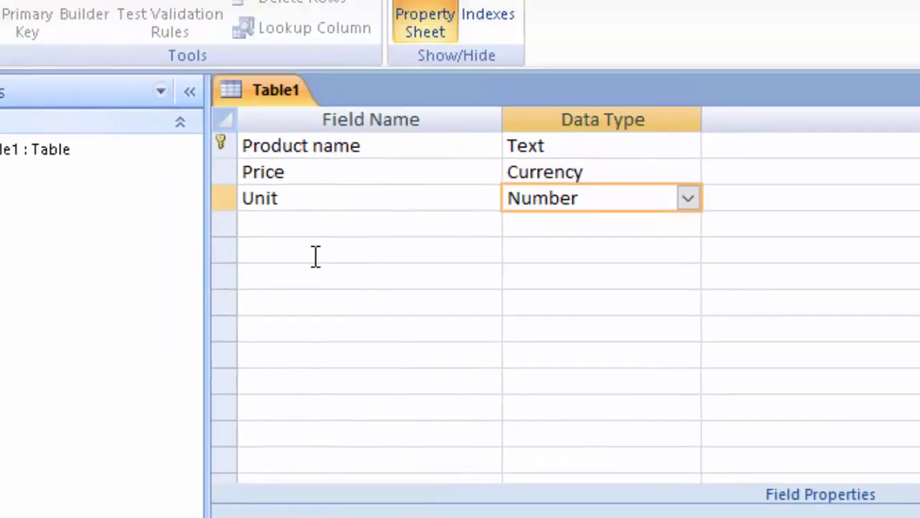
Set Unit's field size to Double and add a 'Total' field typed Currency.
{"action": "left_click", "coordinate": [387, 350]}
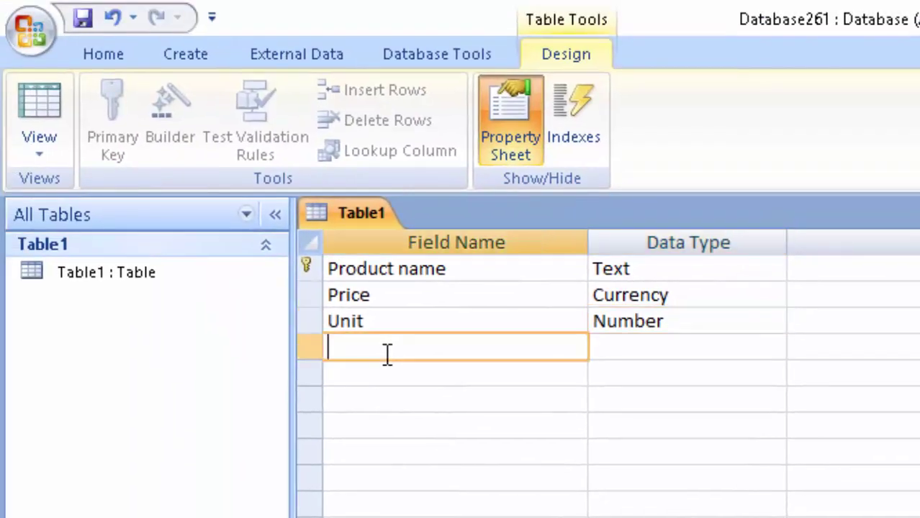
{"action": "type", "text": "T"}
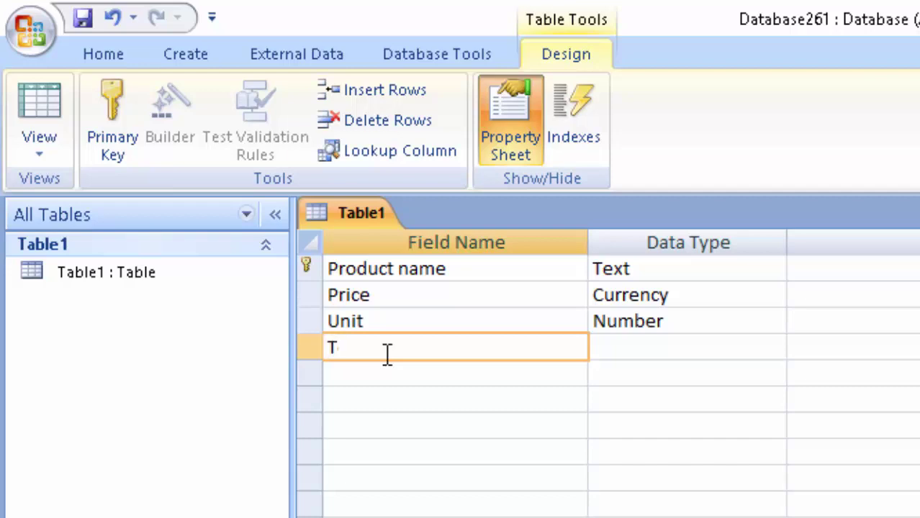
{"action": "type", "text": "otal"}
{"action": "left_click", "coordinate": [612, 346]}
{"action": "type", "text": "c"}
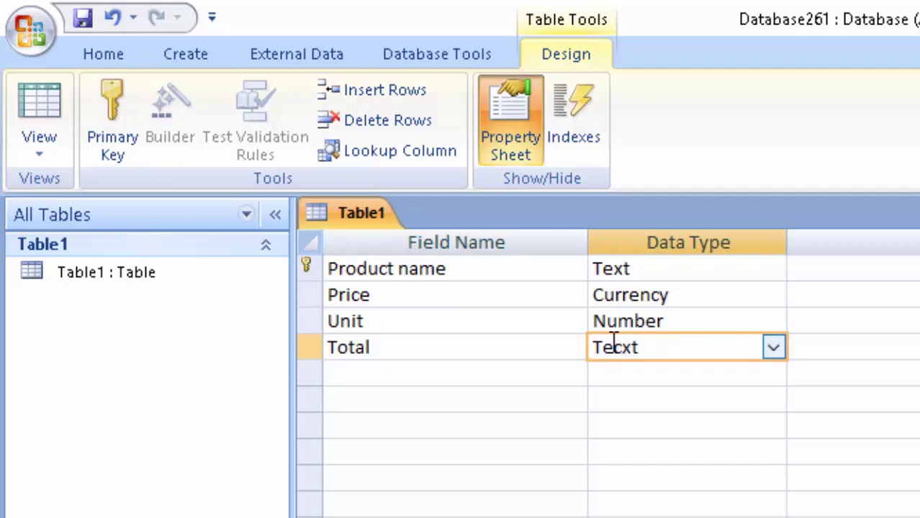
{"action": "key", "text": "Return"}
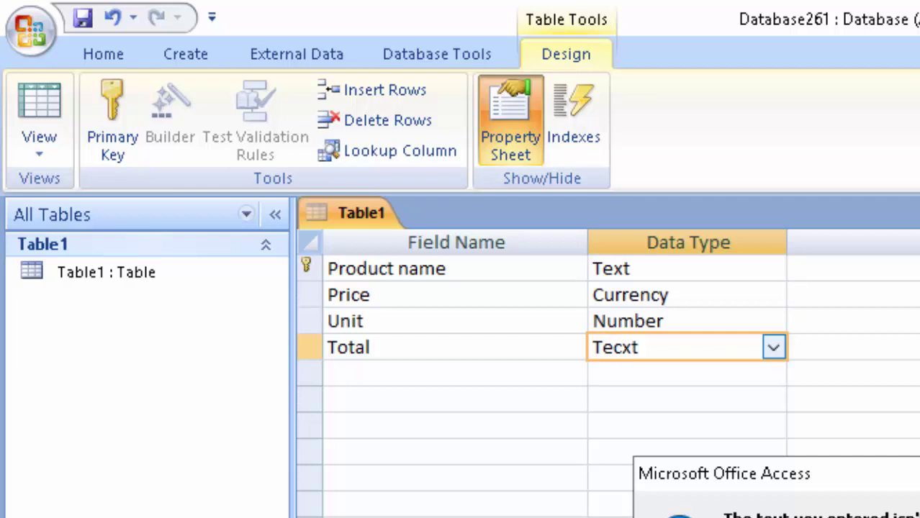
{"action": "key", "text": "Return"}
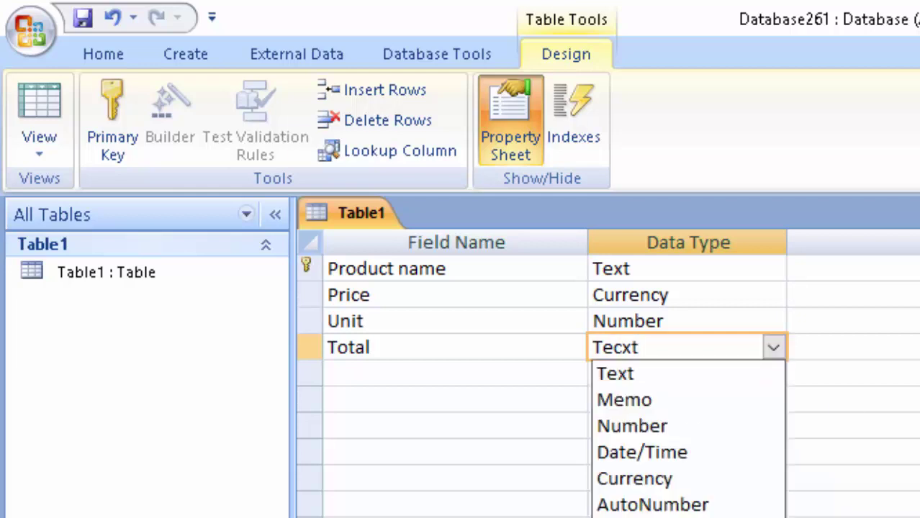
{"action": "key", "text": "BackSpace"}
{"action": "key", "text": "BackSpace"}
{"action": "key", "text": "BackSpace"}
{"action": "type", "text": "currency"}
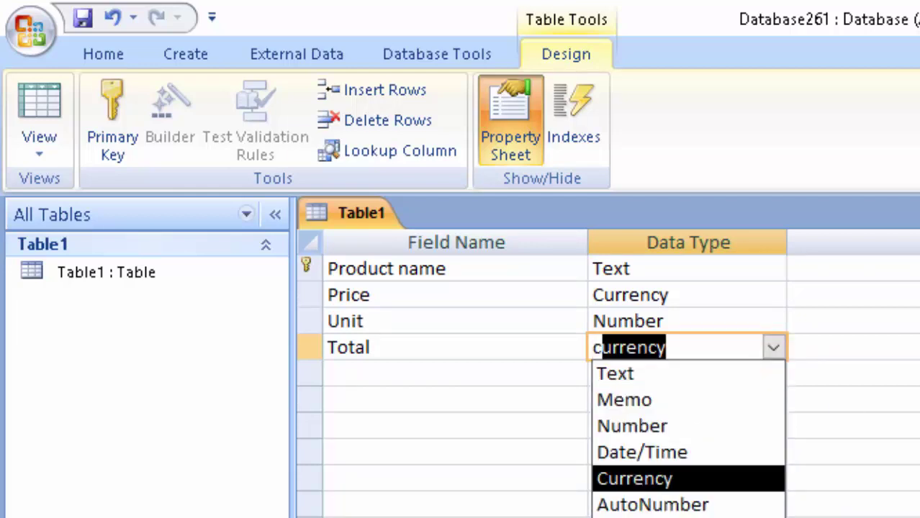
{"action": "left_click", "coordinate": [685, 479]}
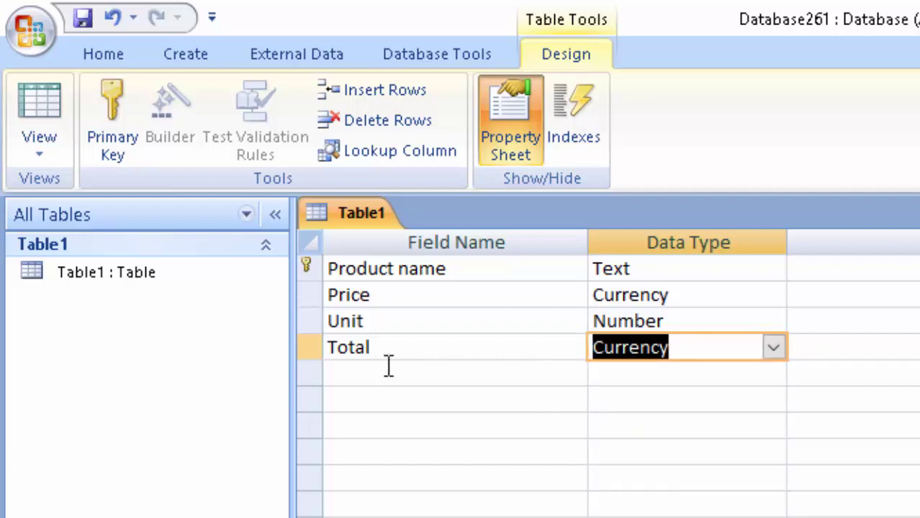
Add a 'Product number' field in the next empty row.
{"action": "left_click", "coordinate": [339, 373]}
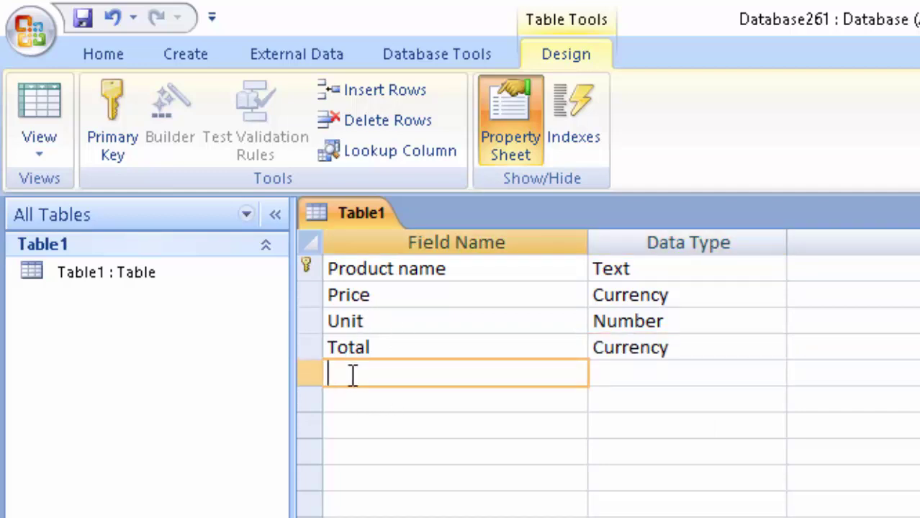
{"action": "type", "text": "Product n"}
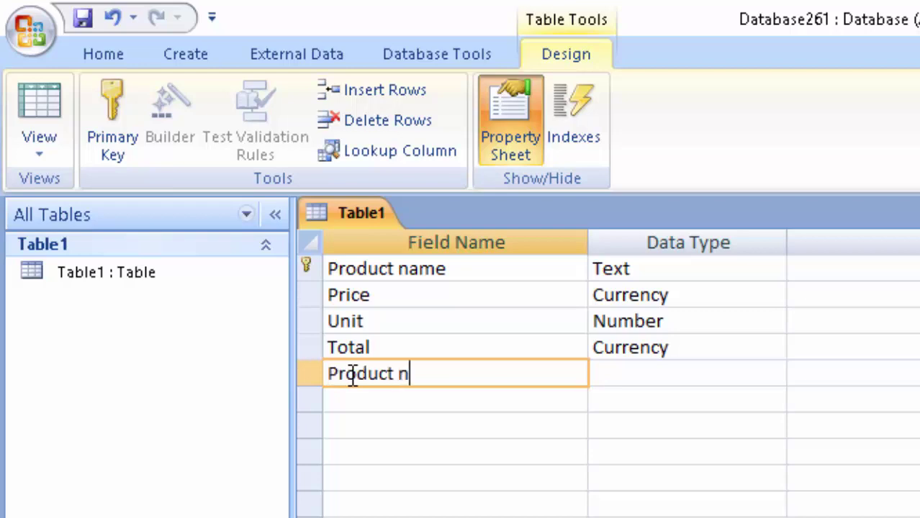
{"action": "type", "text": "umber"}
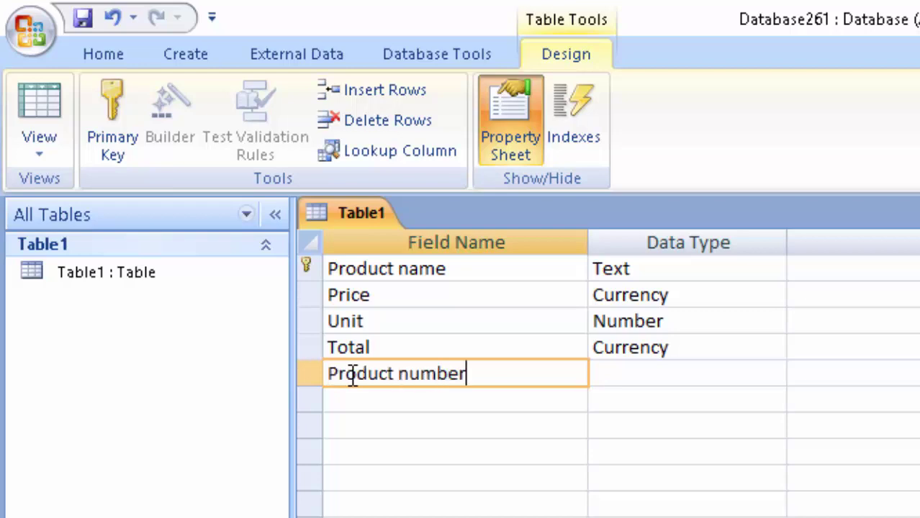
{"action": "left_click", "coordinate": [669, 372]}
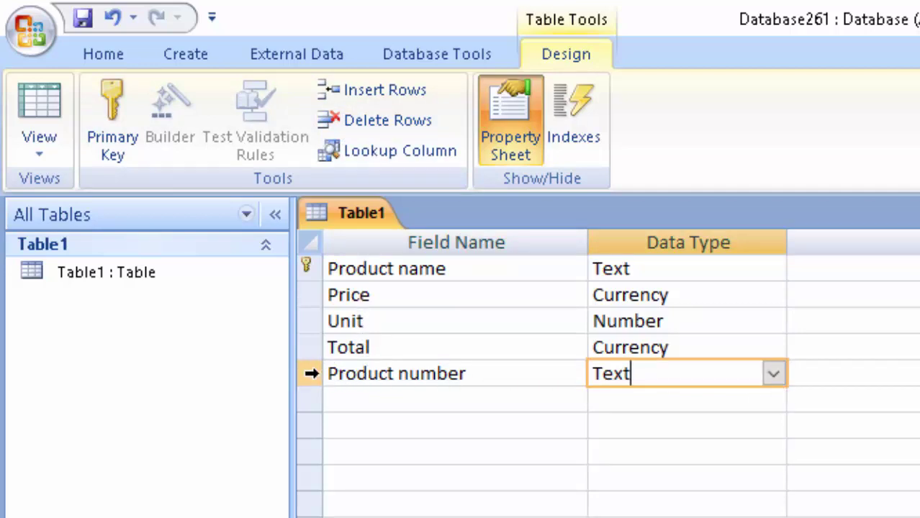
Make Product number a Number-typed primary key and switch Table1 to datasheet view.
{"action": "left_click", "coordinate": [308, 372]}
{"action": "right_click", "coordinate": [309, 371]}
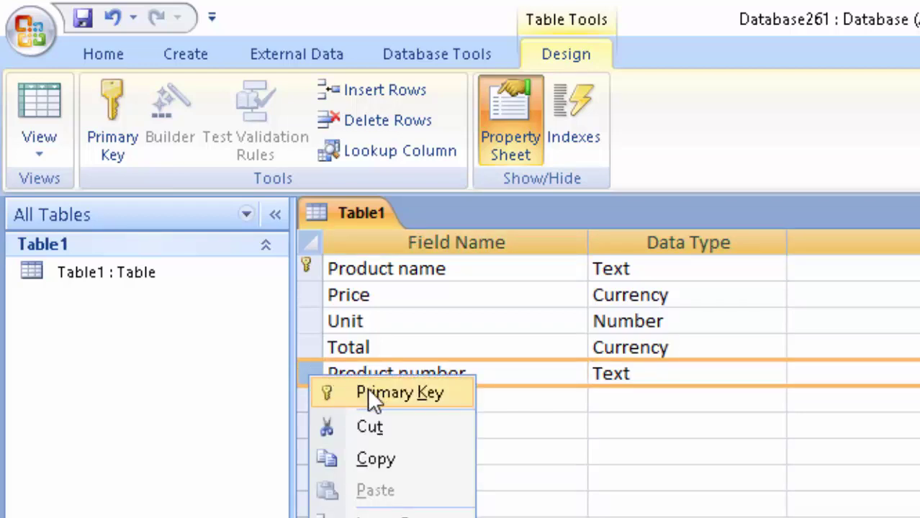
{"action": "left_click", "coordinate": [573, 451]}
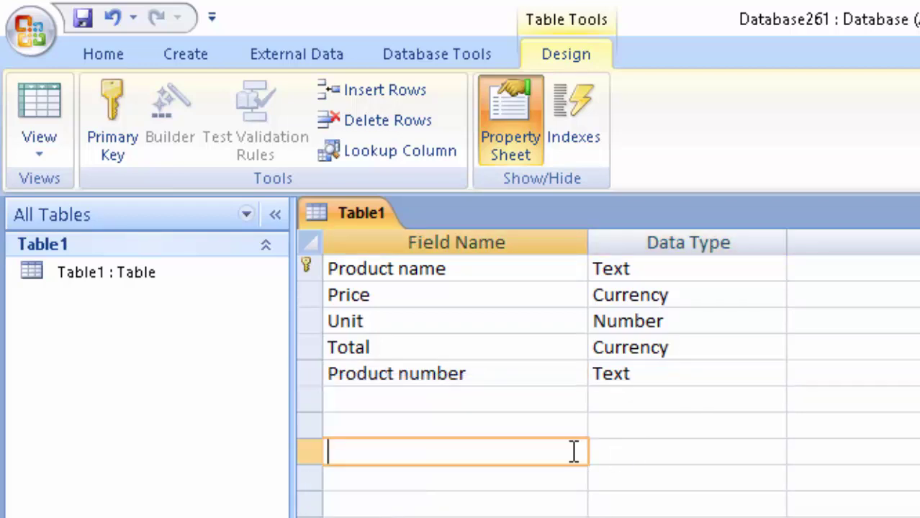
{"action": "left_click", "coordinate": [309, 372]}
{"action": "left_click", "coordinate": [100, 96]}
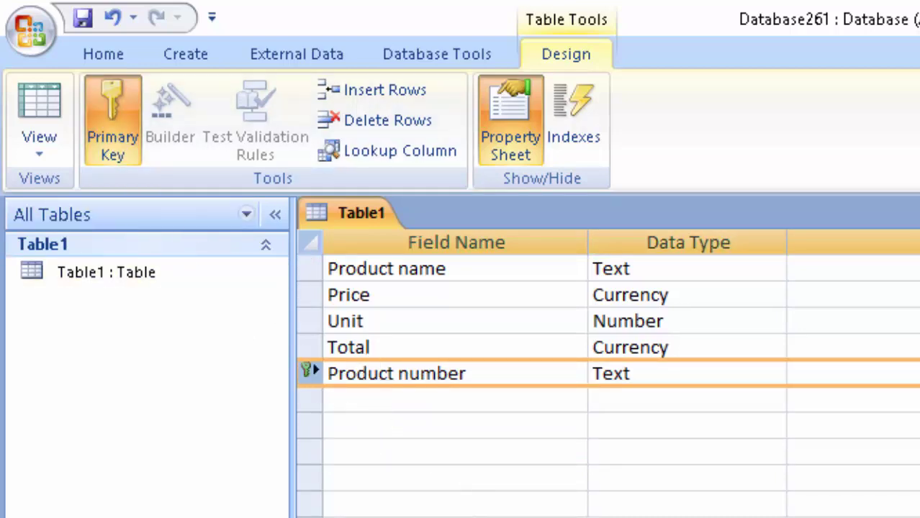
{"action": "key", "text": "Tab"}
{"action": "type", "text": "n"}
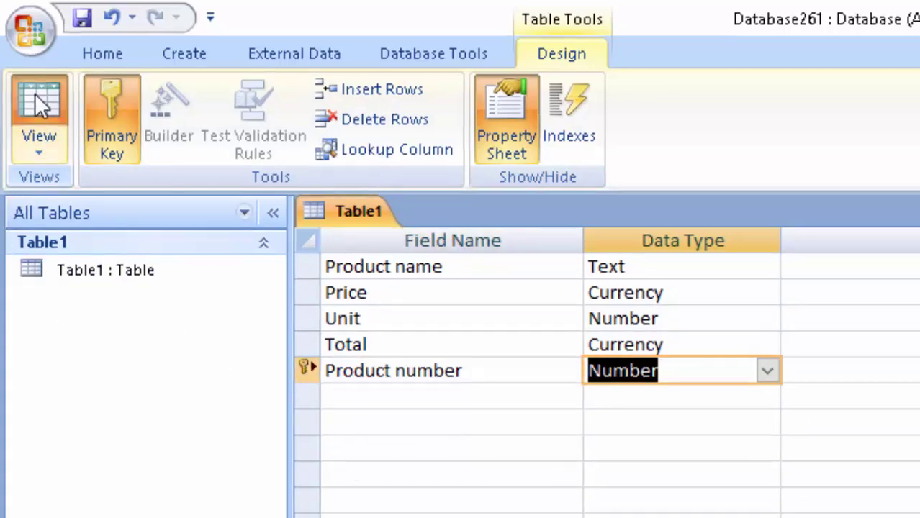
{"action": "left_click", "coordinate": [34, 94]}
Save Table1, auto-fit the Product name column, and start a query design with Table1 added.
{"action": "left_click", "coordinate": [687, 450]}
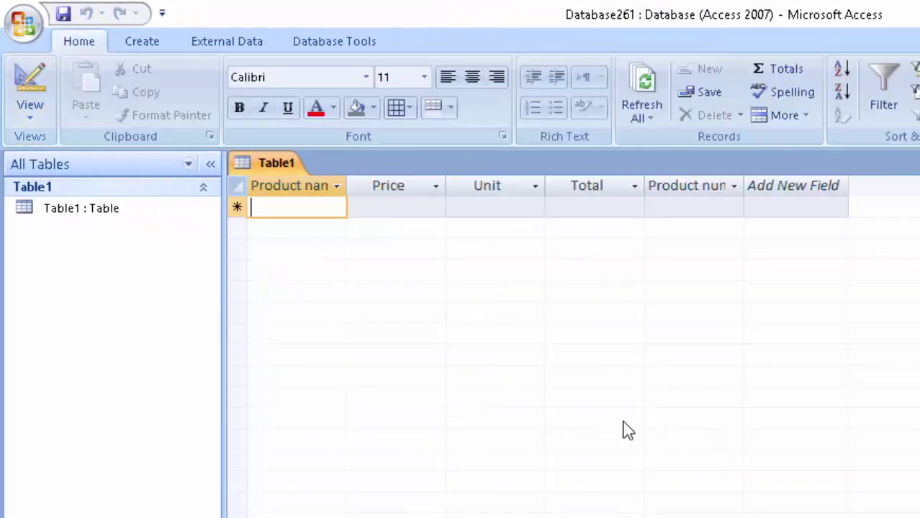
{"action": "double_click", "coordinate": [347, 186]}
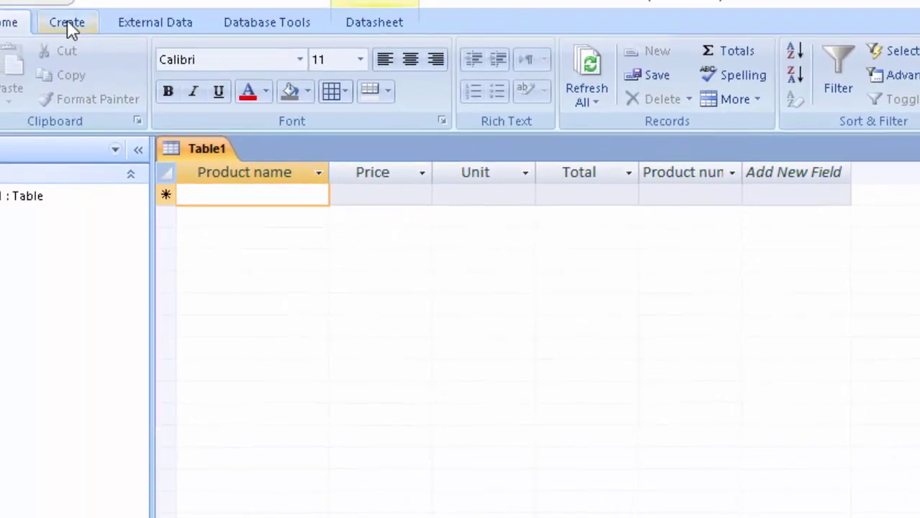
{"action": "left_click", "coordinate": [101, 43]}
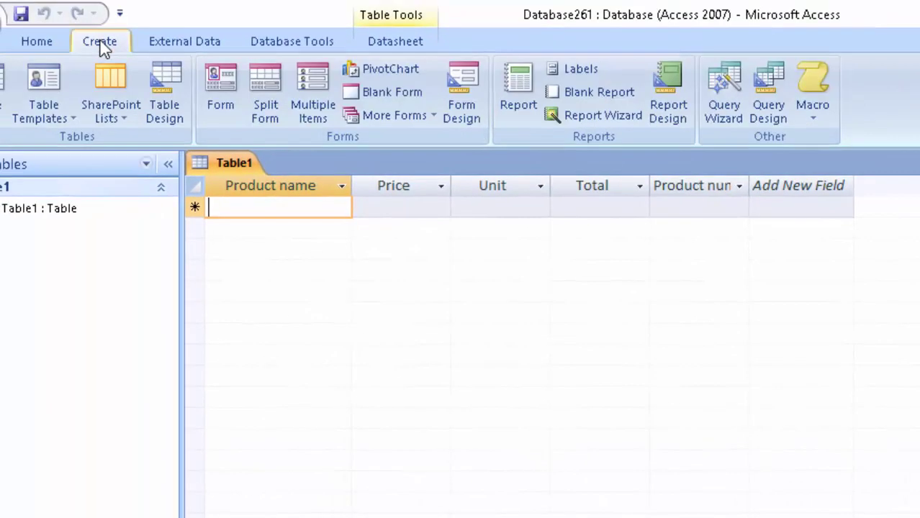
{"action": "left_click", "coordinate": [774, 86]}
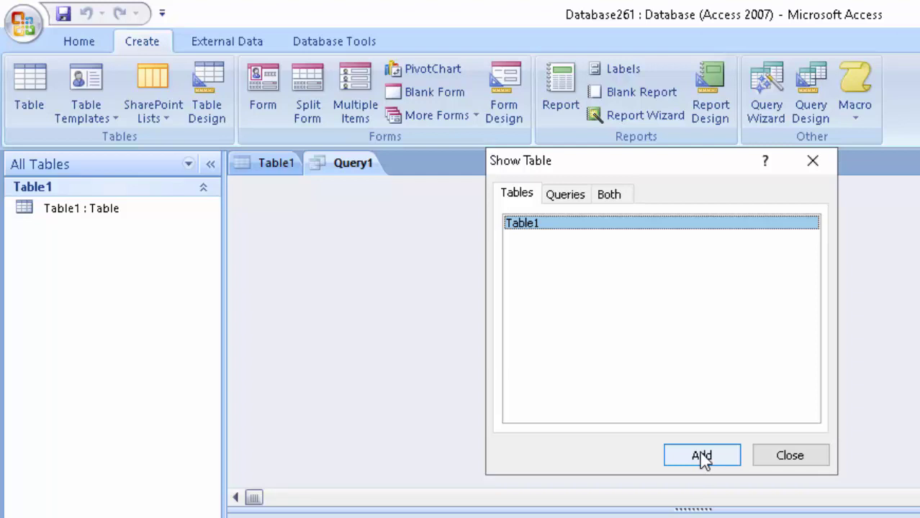
{"action": "left_click", "coordinate": [702, 456]}
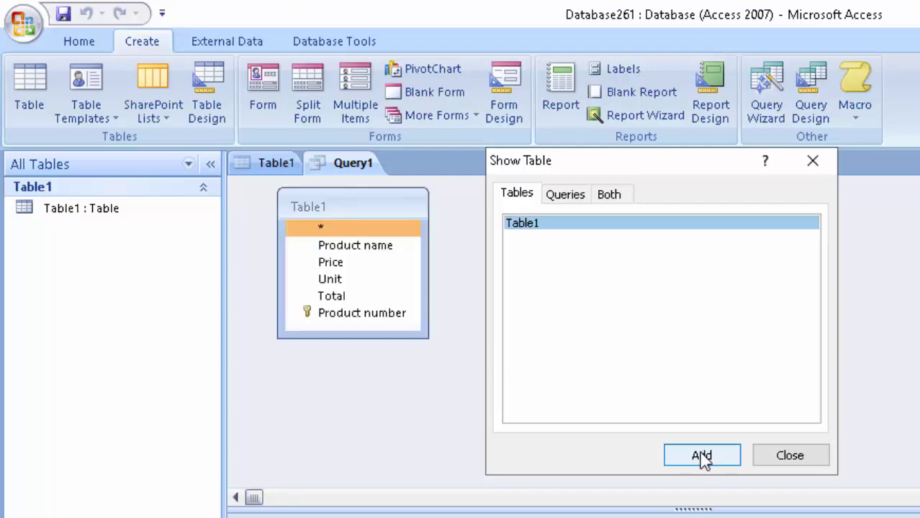
{"action": "left_click", "coordinate": [791, 458]}
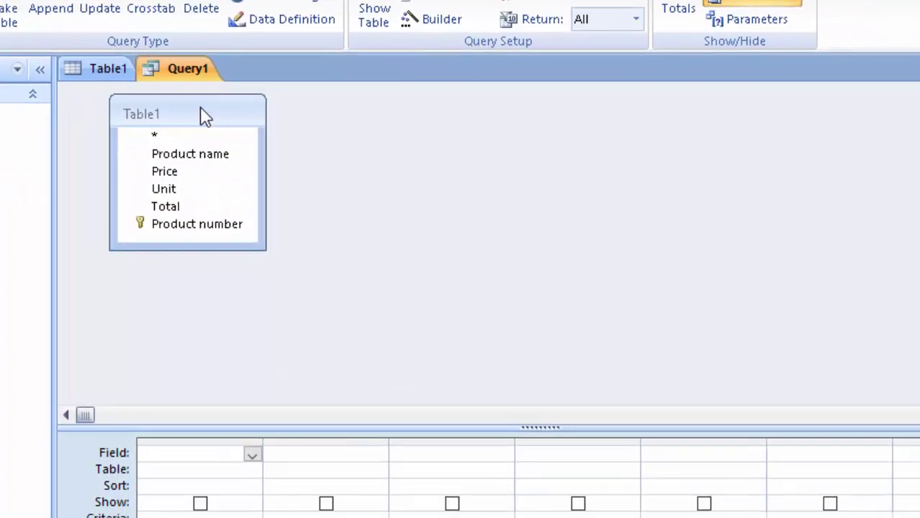
Drag all five Table1 fields into the grid and edit Total to Total:[Price]*[Unit].
{"action": "double_click", "coordinate": [204, 115]}
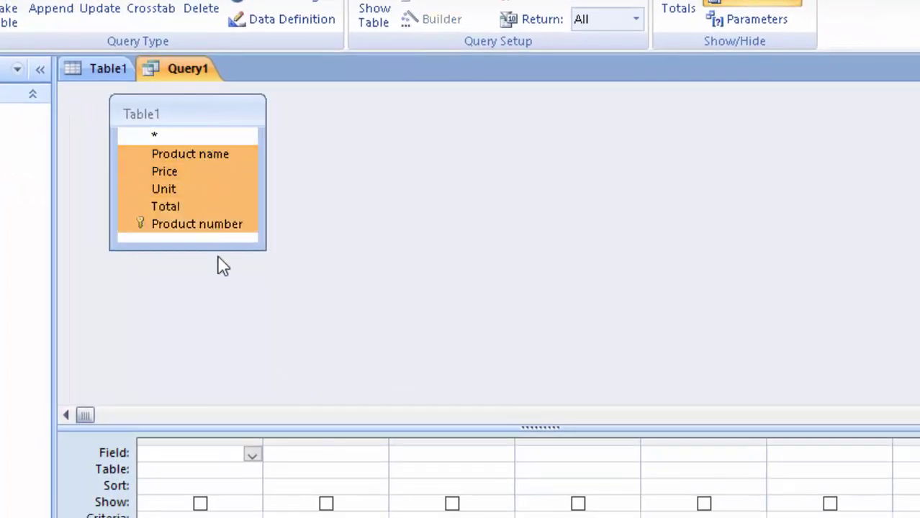
{"action": "left_click_drag", "start_coordinate": [192, 172], "coordinate": [216, 462]}
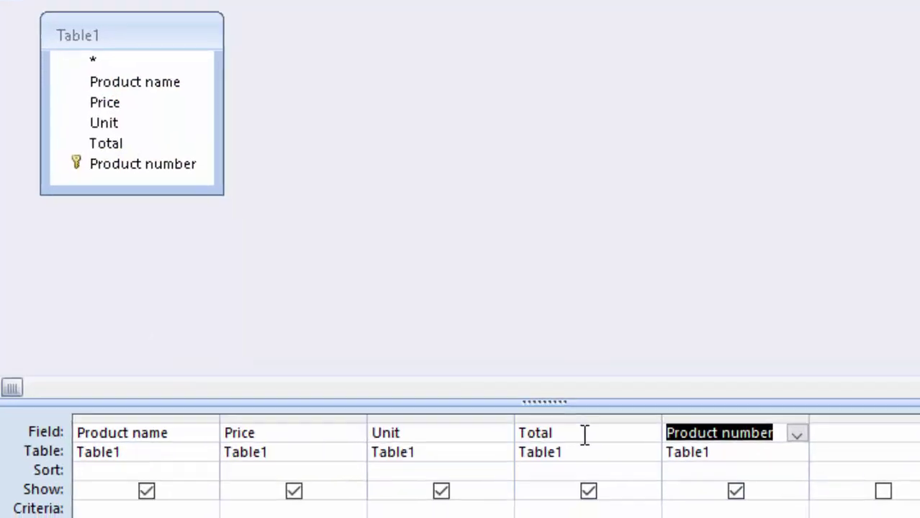
{"action": "left_click", "coordinate": [584, 453]}
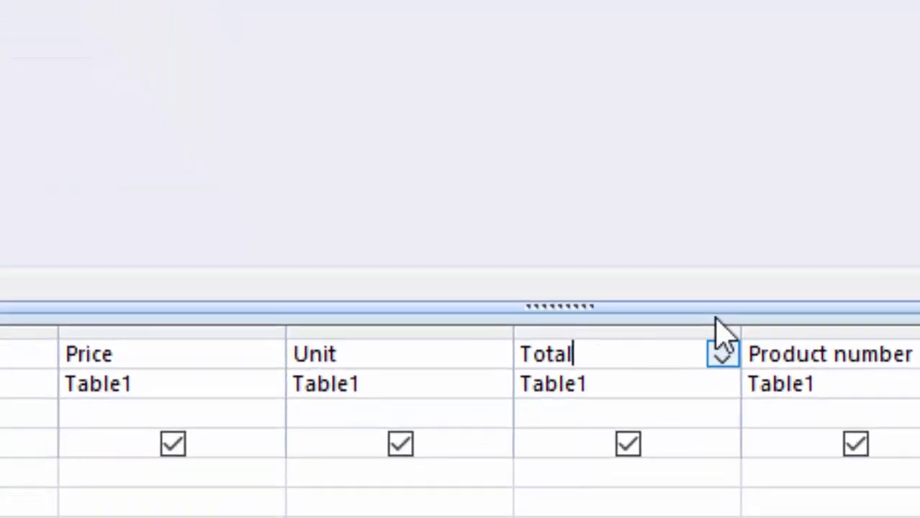
{"action": "type", "text": ":"}
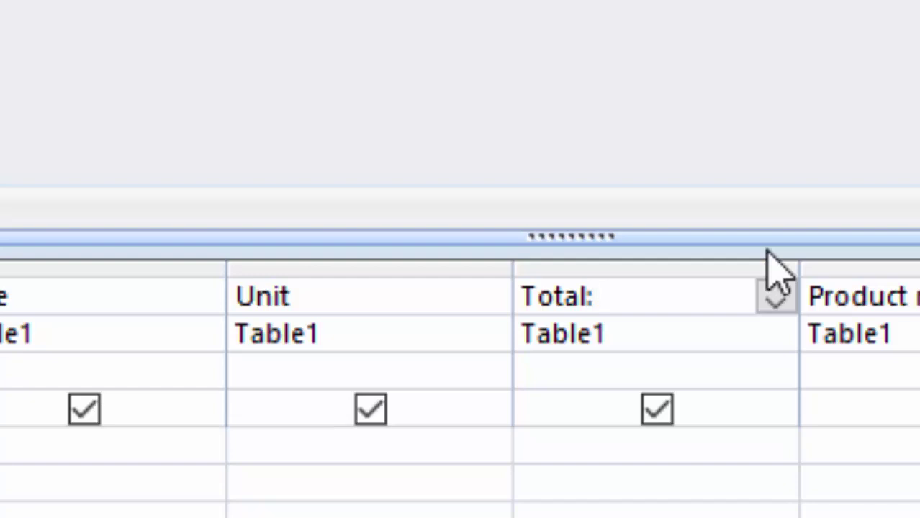
{"action": "type", "text": "["}
{"action": "type", "text": "Price"}
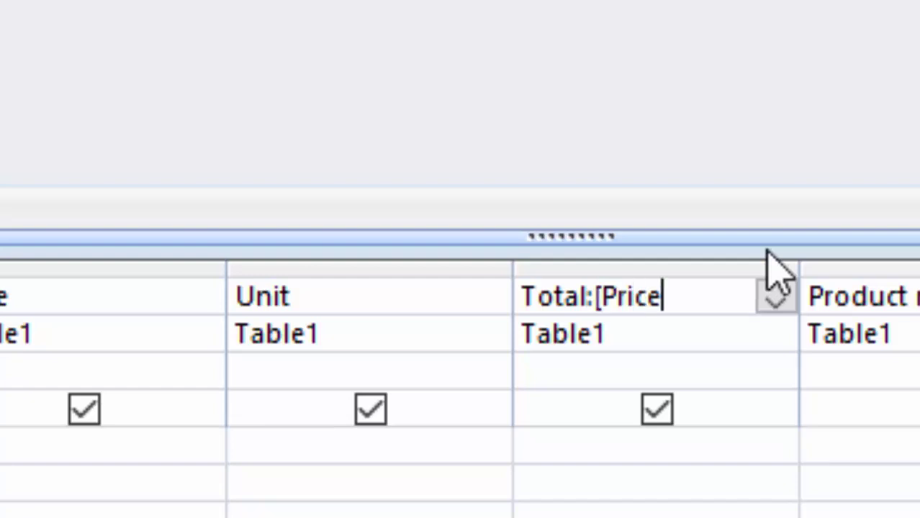
{"action": "type", "text": "]*"}
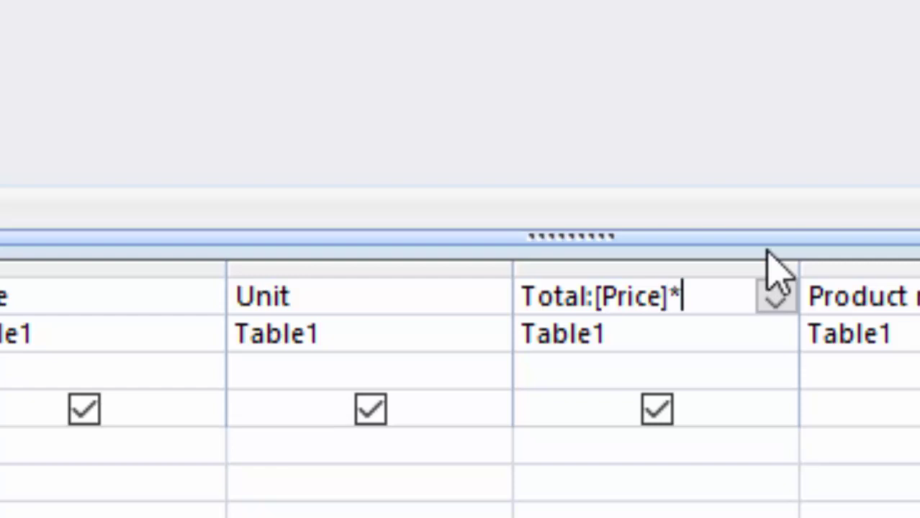
{"action": "type", "text": "[Uni"}
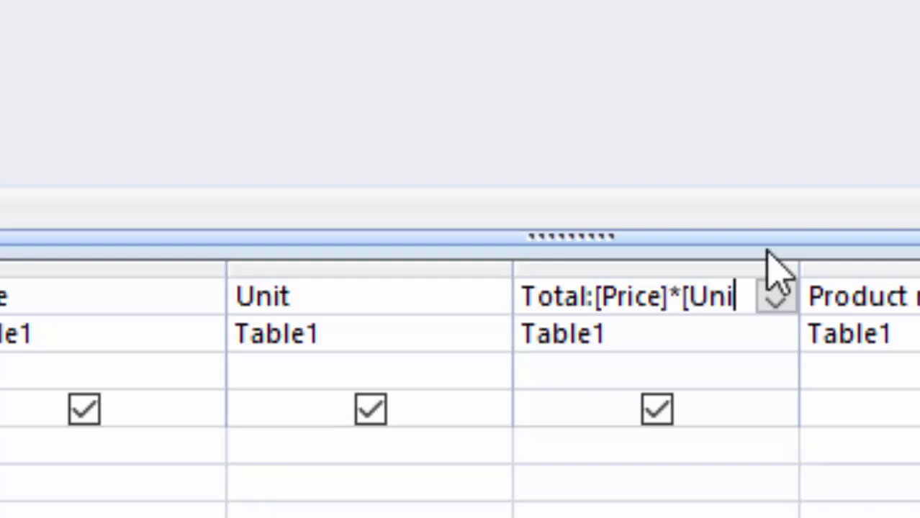
{"action": "type", "text": "t"}
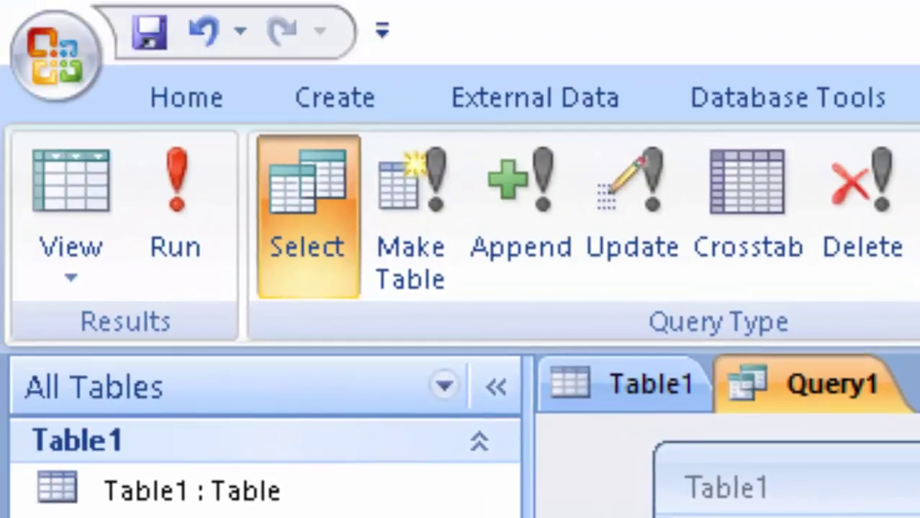
Run the query and enter a Keyboard record priced 220 with 3 units.
{"action": "left_click", "coordinate": [176, 205]}
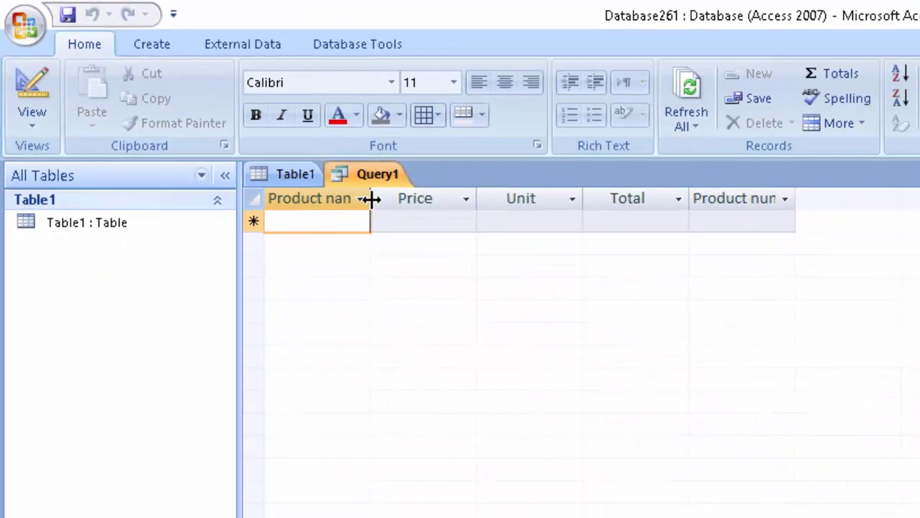
{"action": "left_click_drag", "start_coordinate": [369, 199], "coordinate": [390, 222]}
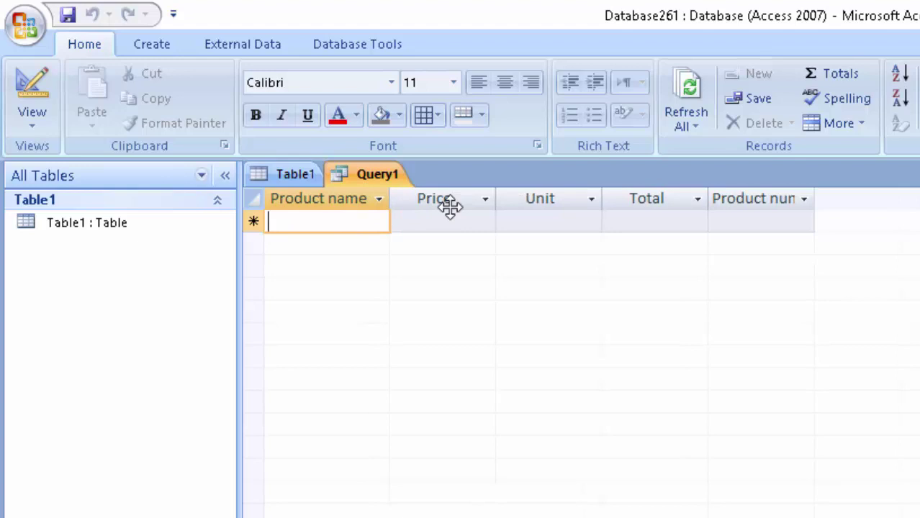
{"action": "type", "text": "K"}
{"action": "type", "text": "ey"}
{"action": "type", "text": "bo"}
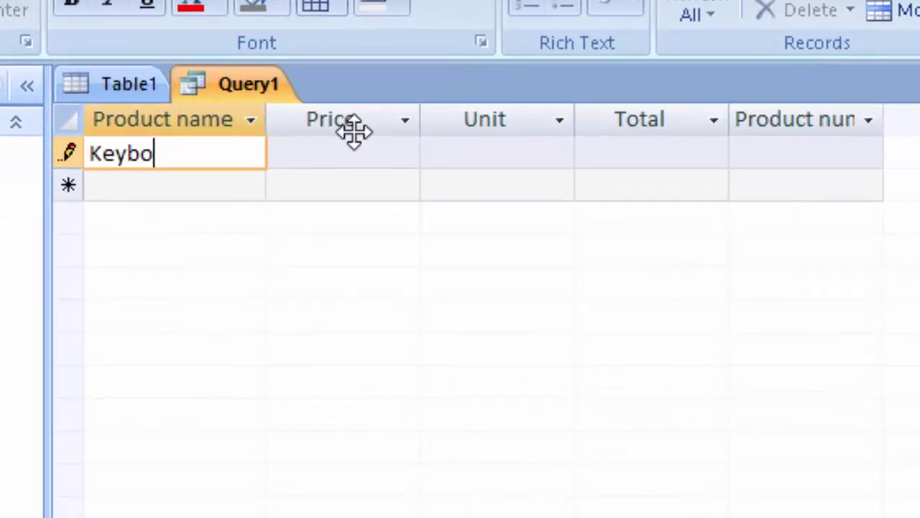
{"action": "type", "text": "ard"}
{"action": "key", "text": "Tab"}
{"action": "type", "text": "22"}
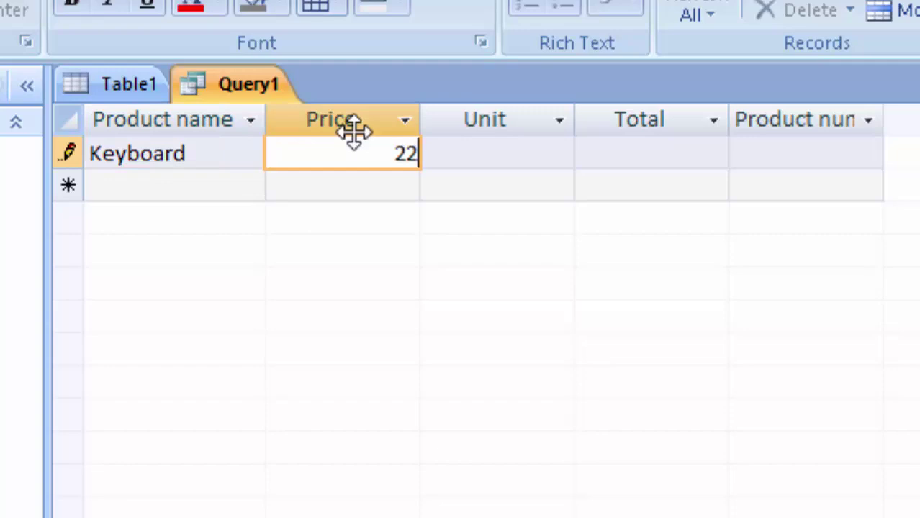
{"action": "type", "text": "0"}
{"action": "key", "text": "Tab"}
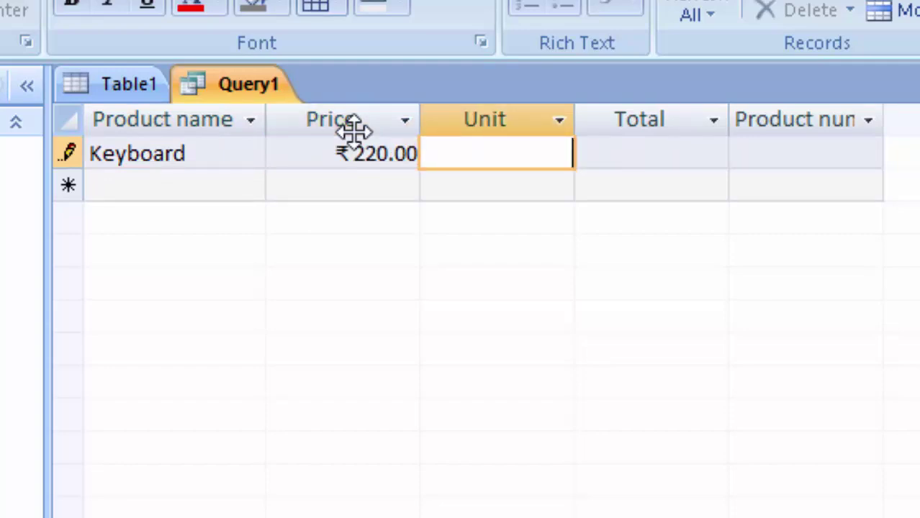
{"action": "type", "text": "3"}
{"action": "key", "text": "Tab"}
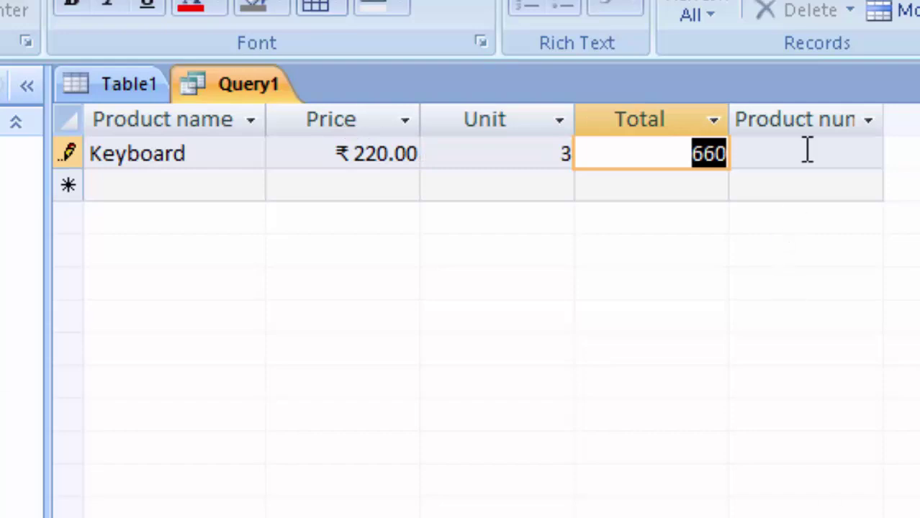
Dismiss the primary key error and save the record with product number 1001.
{"action": "key", "text": "Down"}
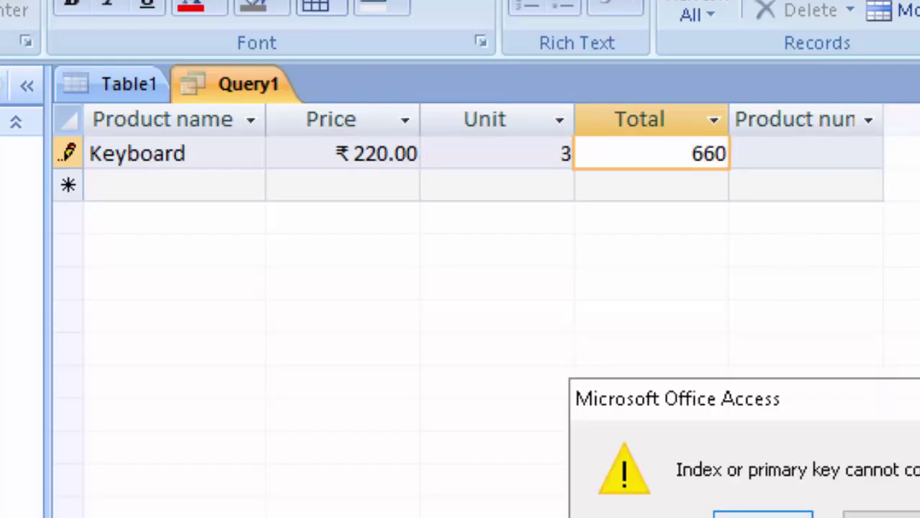
{"action": "key", "text": "Return"}
{"action": "left_click", "coordinate": [826, 154]}
{"action": "type", "text": "1"}
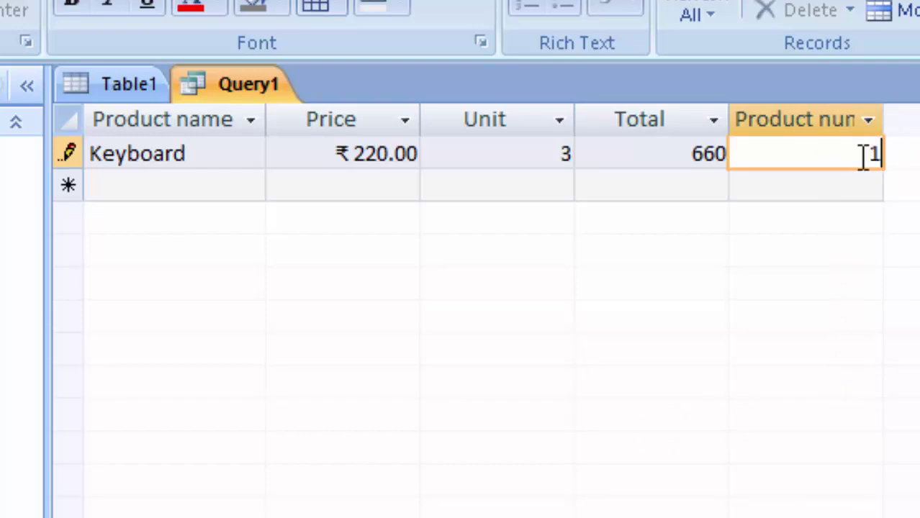
{"action": "type", "text": "001"}
{"action": "key", "text": "Return"}
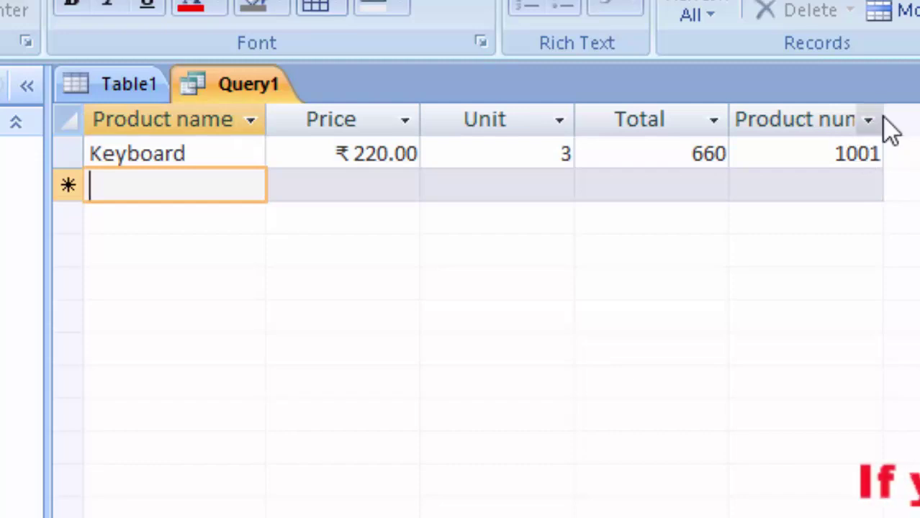
Auto-fit the Product number column and enter a second Keyboard record priced 120 with 4 units.
{"action": "double_click", "coordinate": [883, 120]}
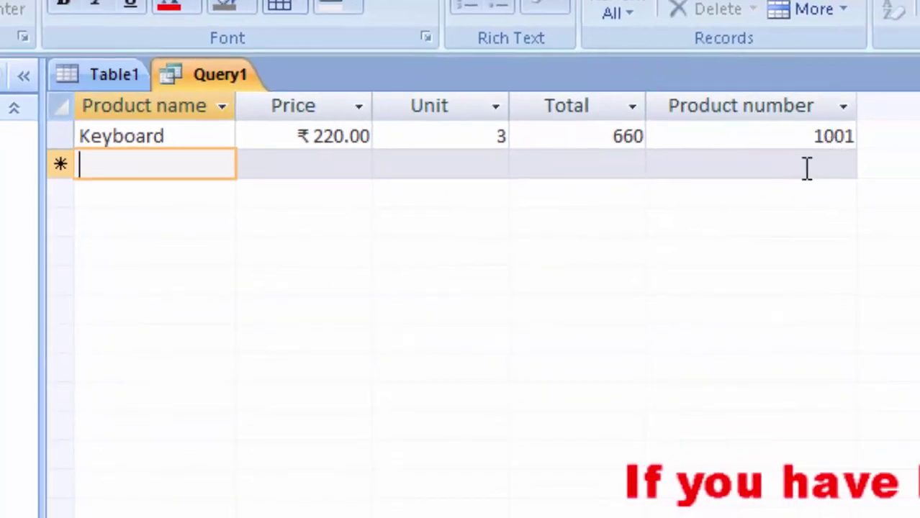
{"action": "type", "text": "K"}
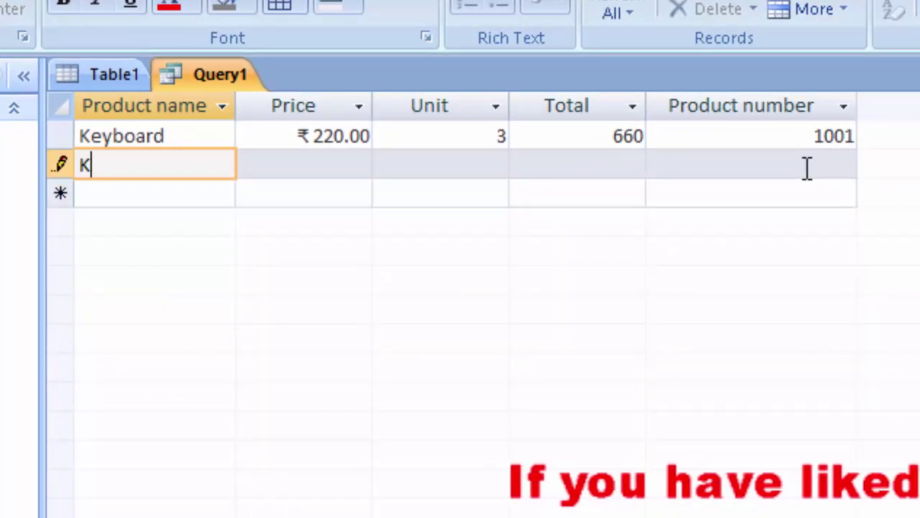
{"action": "type", "text": "eyboa"}
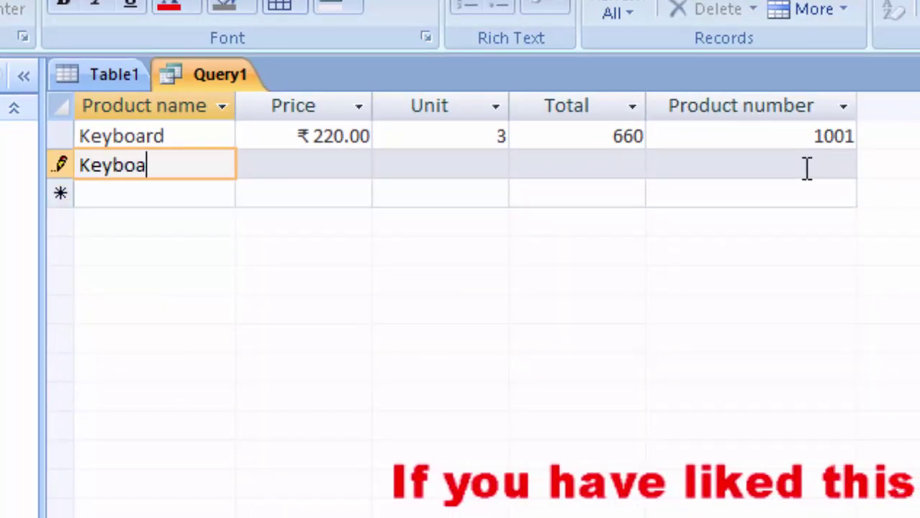
{"action": "type", "text": "rd"}
{"action": "key", "text": "Tab"}
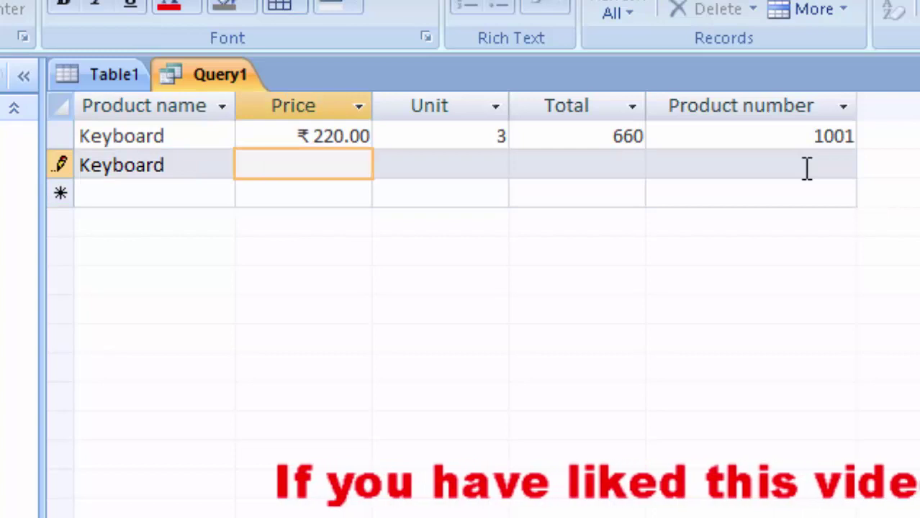
{"action": "type", "text": "120"}
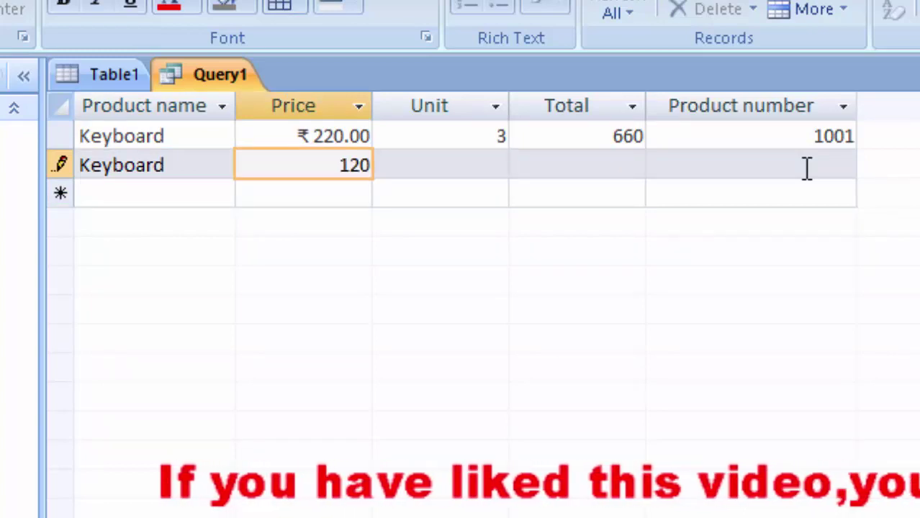
{"action": "key", "text": "Tab"}
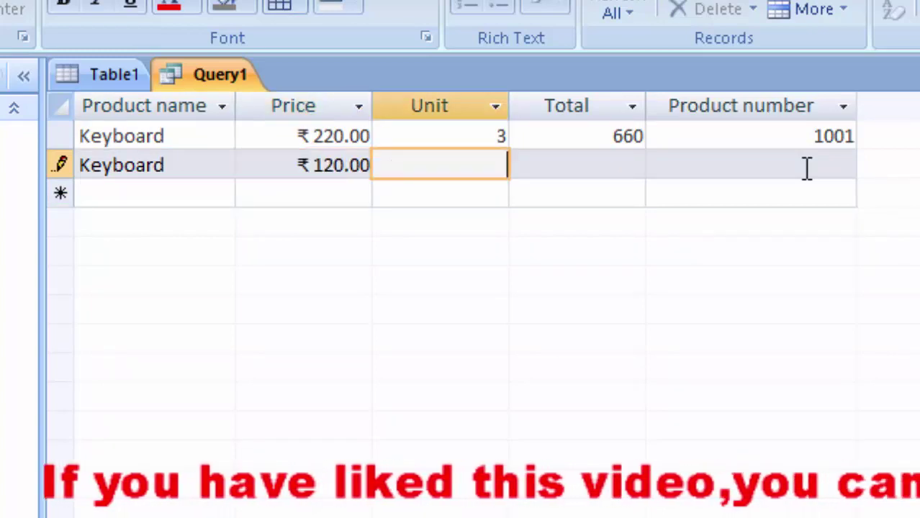
{"action": "type", "text": "4"}
{"action": "key", "text": "Tab"}
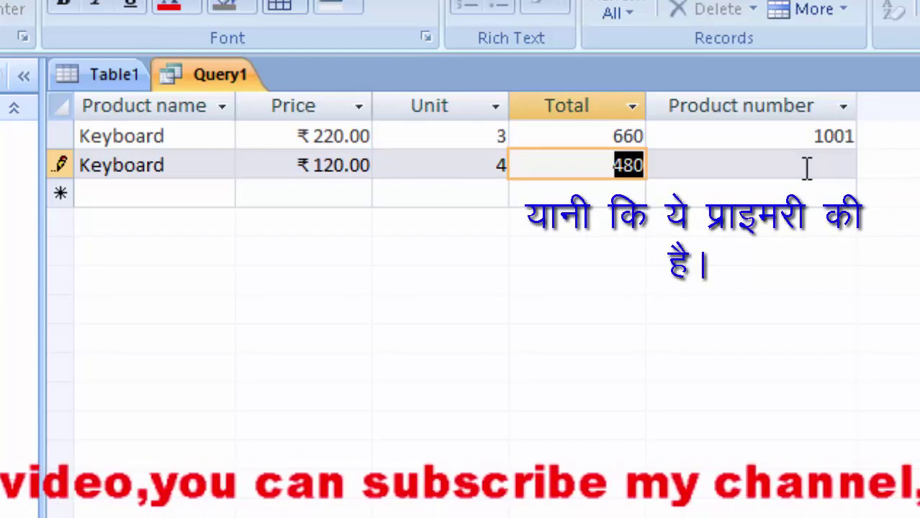
Enter product number 1001 for the second record and try saving it.
{"action": "left_click", "coordinate": [807, 168]}
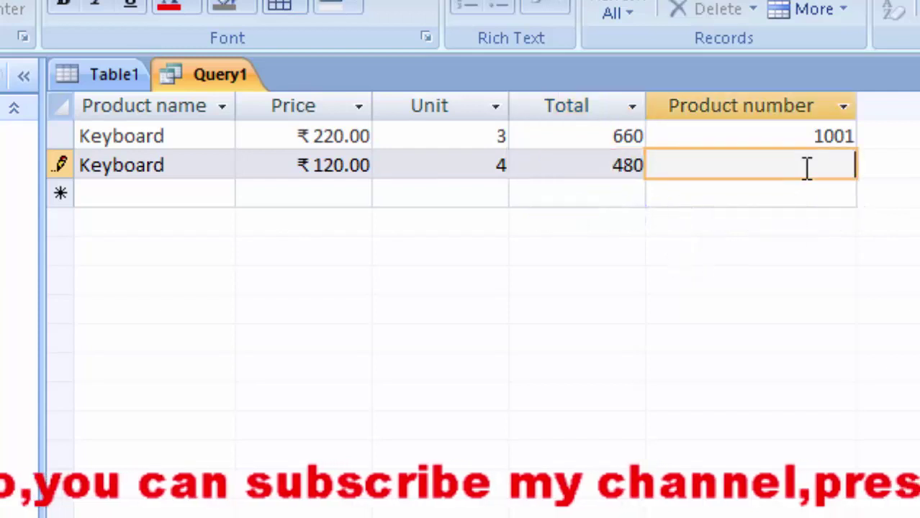
{"action": "type", "text": "100"}
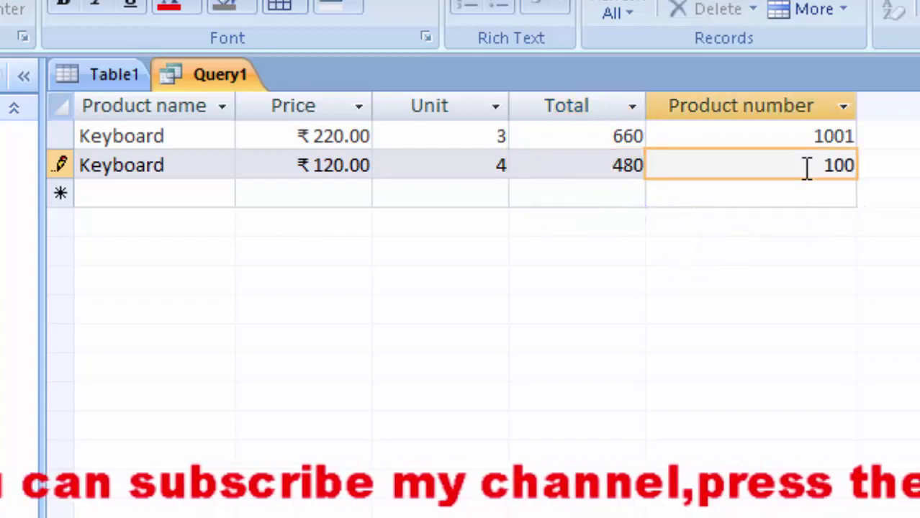
{"action": "type", "text": "1"}
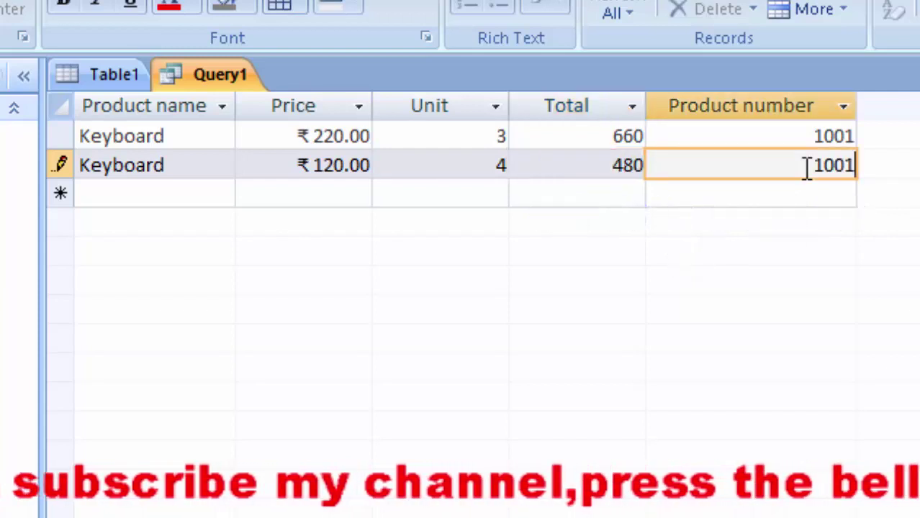
{"action": "key", "text": "Return"}
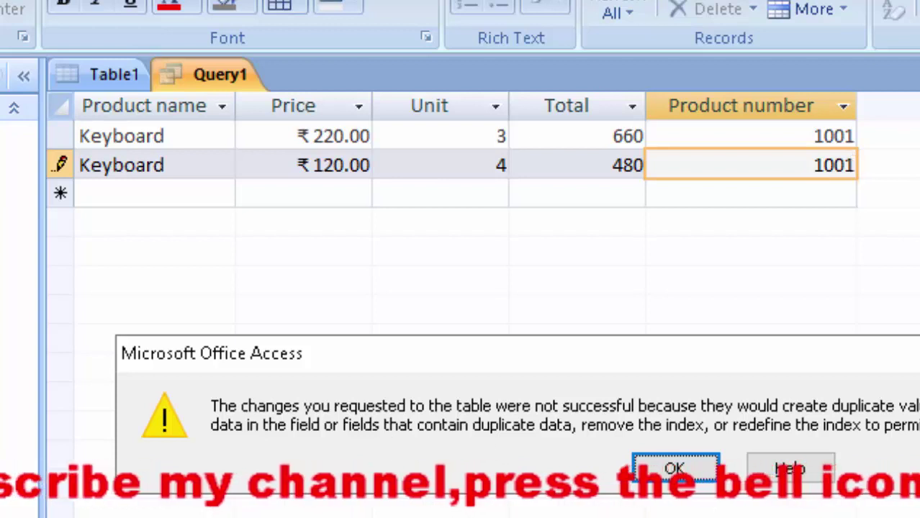
Dismiss the duplicate-value errors and replace the second record's 1001 with 1002.
{"action": "left_click", "coordinate": [710, 478]}
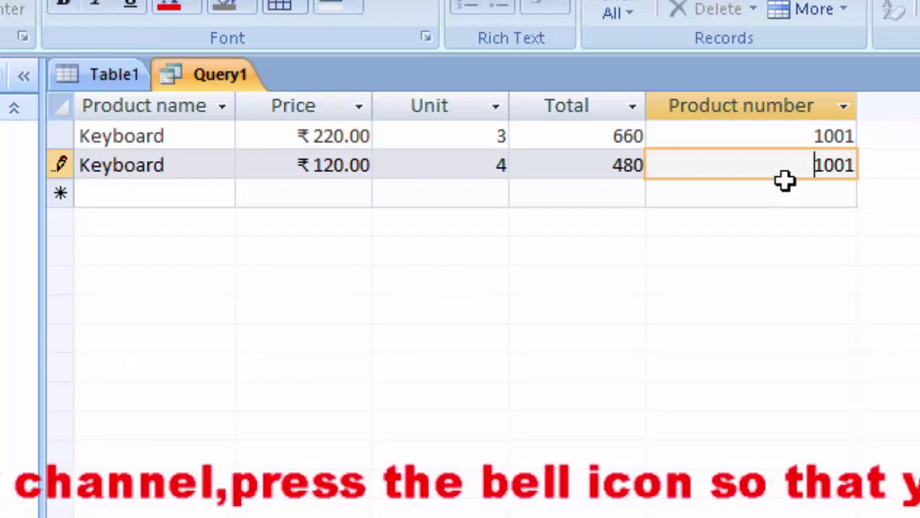
{"action": "left_click", "coordinate": [805, 143]}
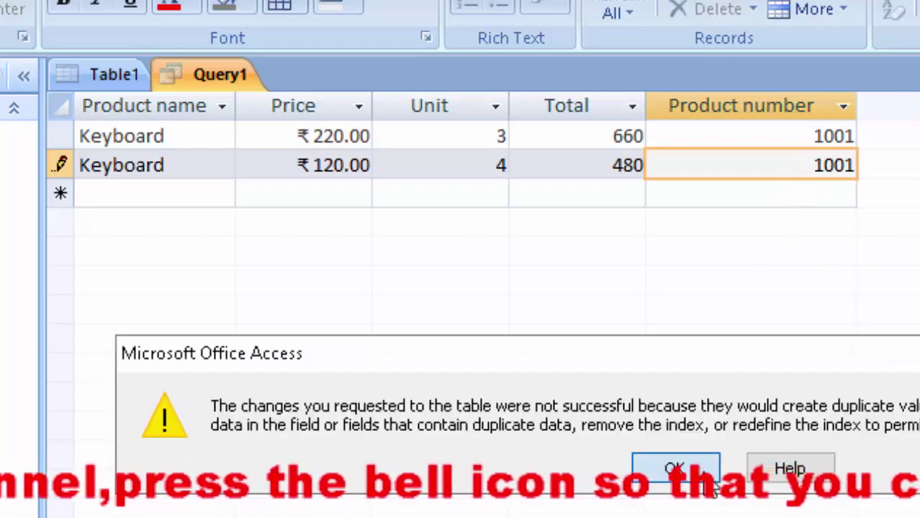
{"action": "left_click", "coordinate": [675, 469]}
{"action": "left_click_drag", "start_coordinate": [821, 160], "coordinate": [908, 183]}
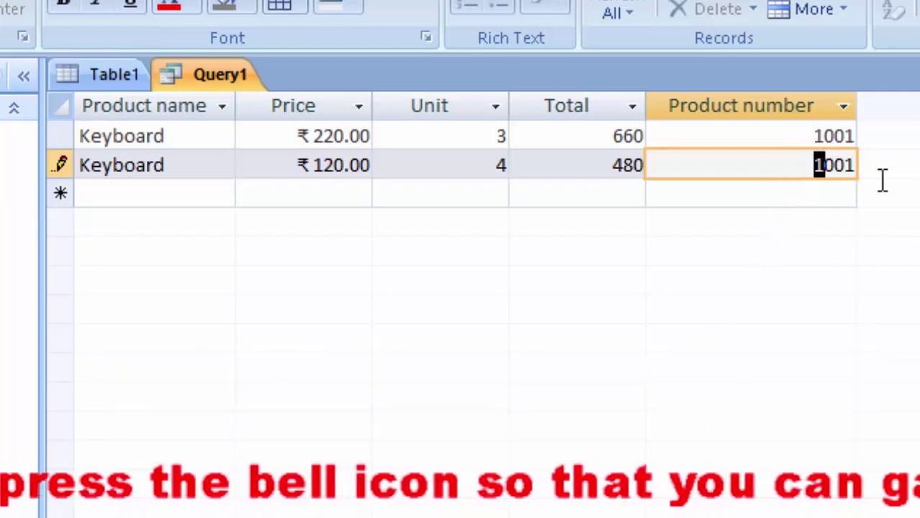
{"action": "key", "text": "Delete"}
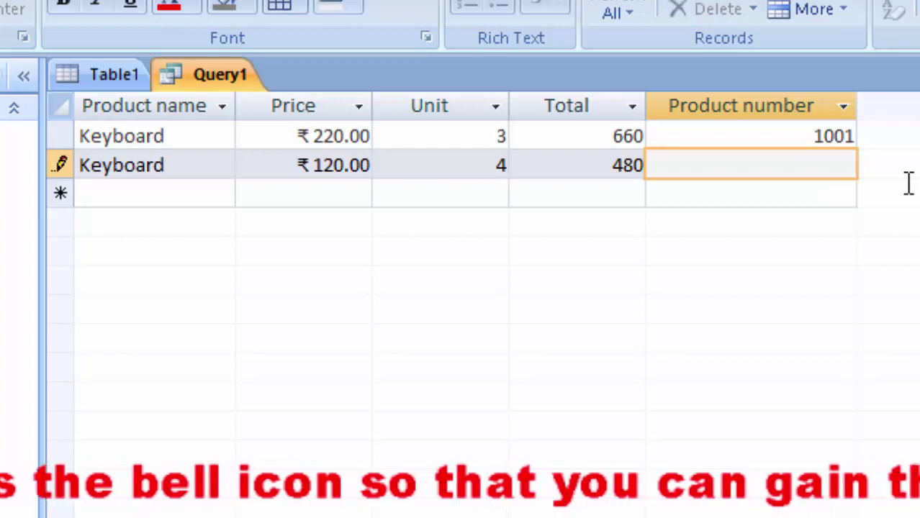
{"action": "type", "text": "1002"}
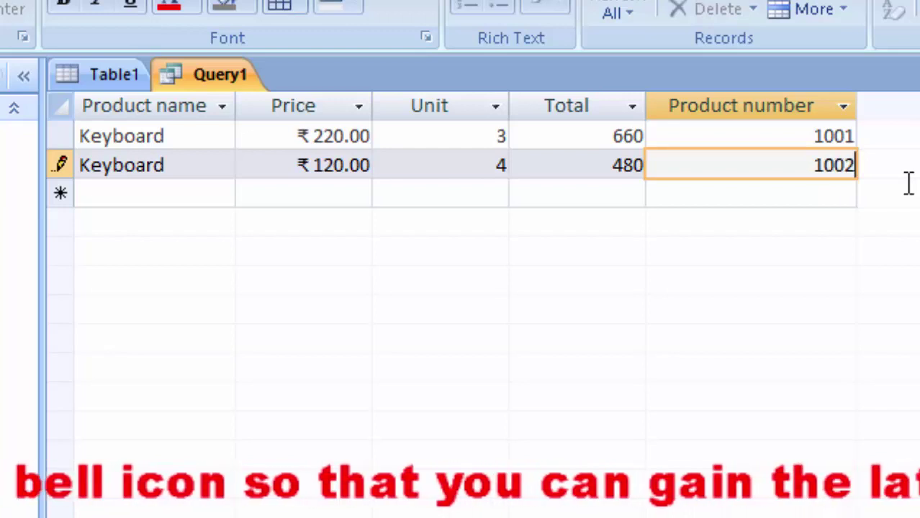
{"action": "key", "text": "Tab"}
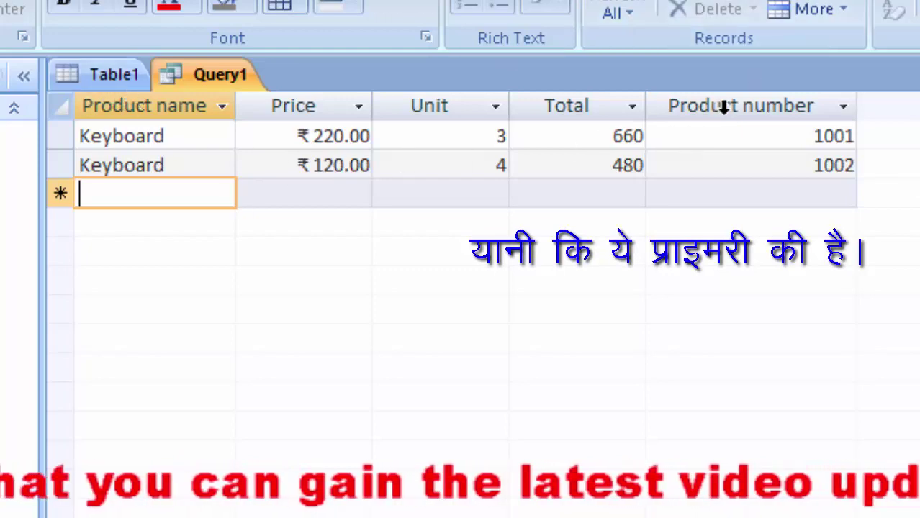
Switch Query1 to Design View and then back to its results datasheet.
{"action": "left_click", "coordinate": [0, 29]}
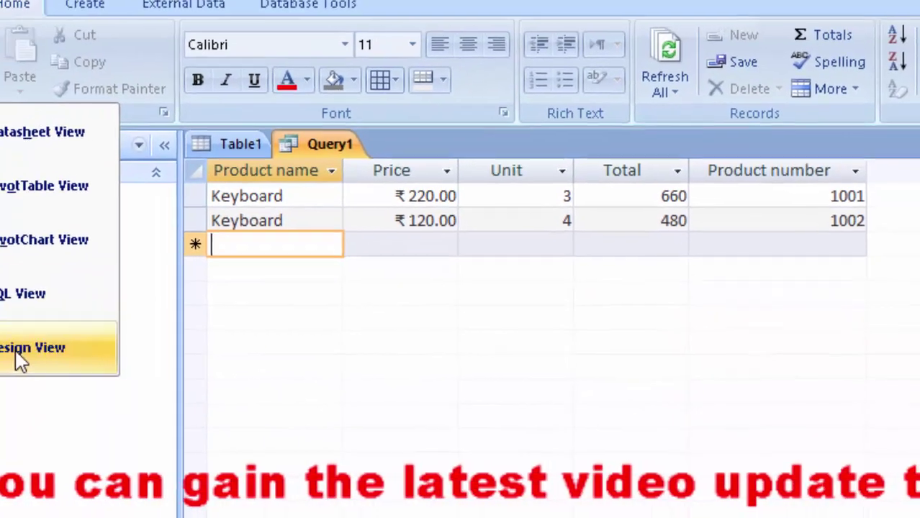
{"action": "left_click", "coordinate": [32, 348]}
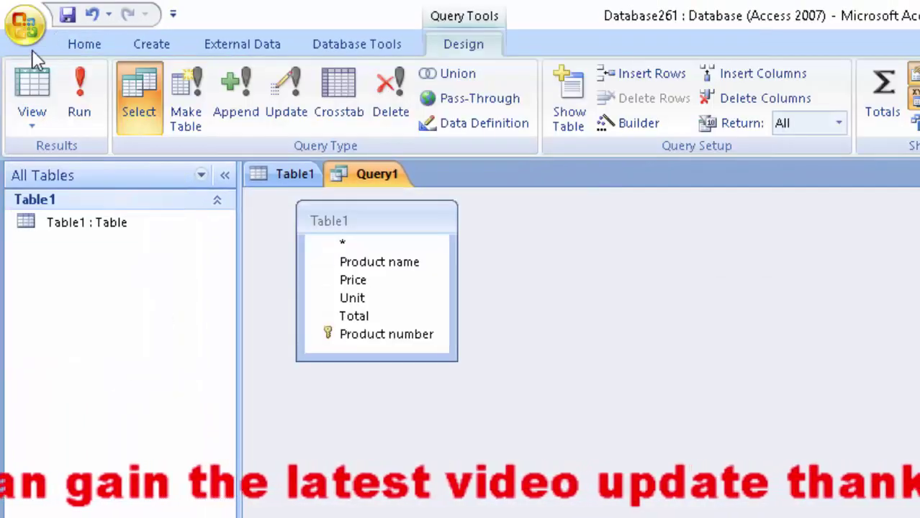
{"action": "left_click", "coordinate": [77, 87]}
Open Table1 read-only in Design View, return to its datasheet, and autofit the Product number column.
{"action": "left_click", "coordinate": [269, 173]}
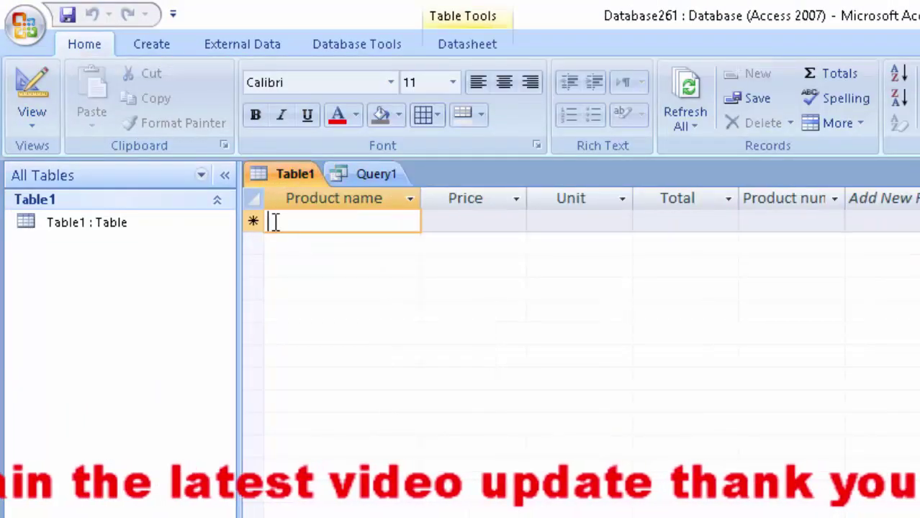
{"action": "left_click", "coordinate": [17, 86]}
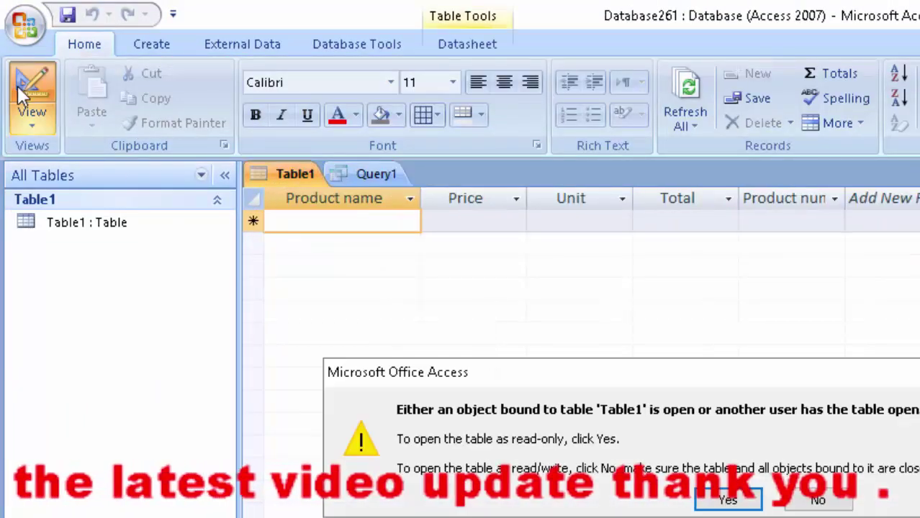
{"action": "left_click", "coordinate": [728, 500]}
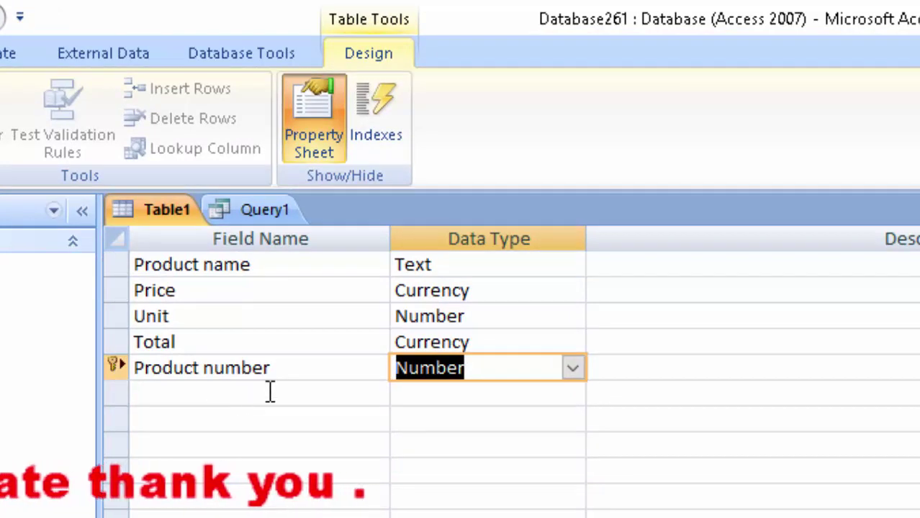
{"action": "key", "text": "ctrl+period"}
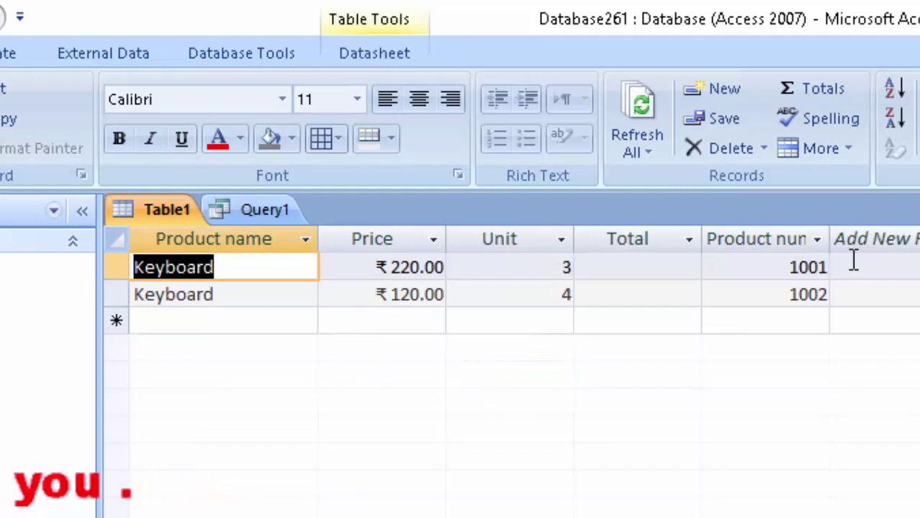
{"action": "double_click", "coordinate": [911, 296]}
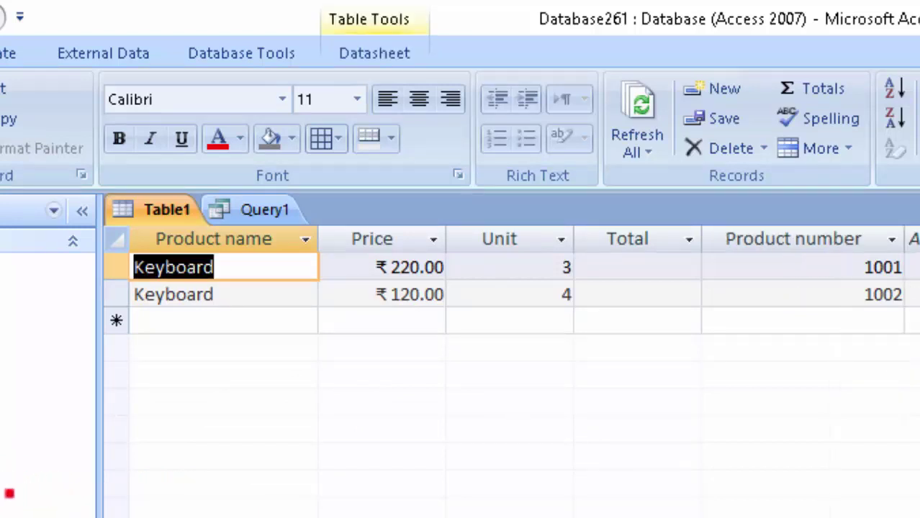